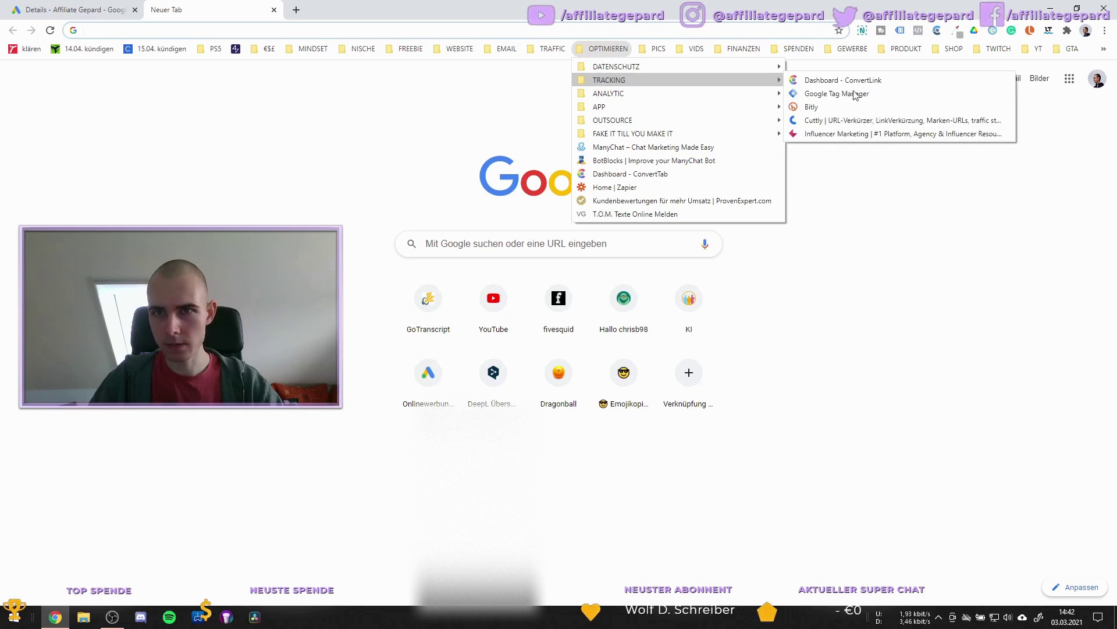
# - Open Google Tag Manager and check the Tag Manager setup instructions for the Affiliategepard Lead conversion in Google Ads
pyautogui.click(873, 93)
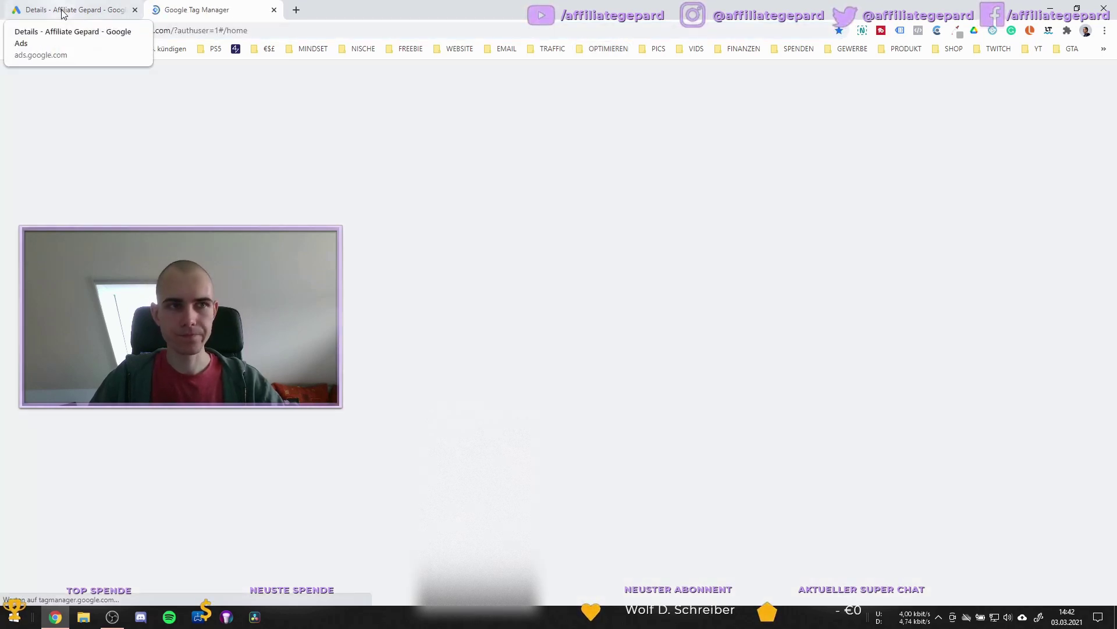
pyautogui.click(63, 12)
pyautogui.click(203, 6)
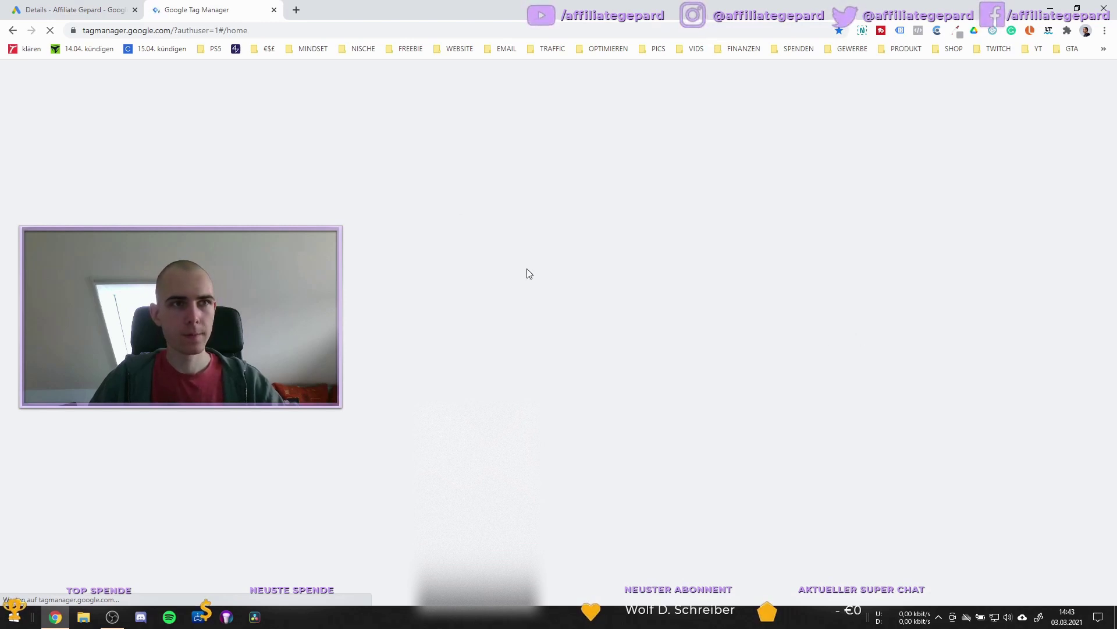
pyautogui.click(51, 17)
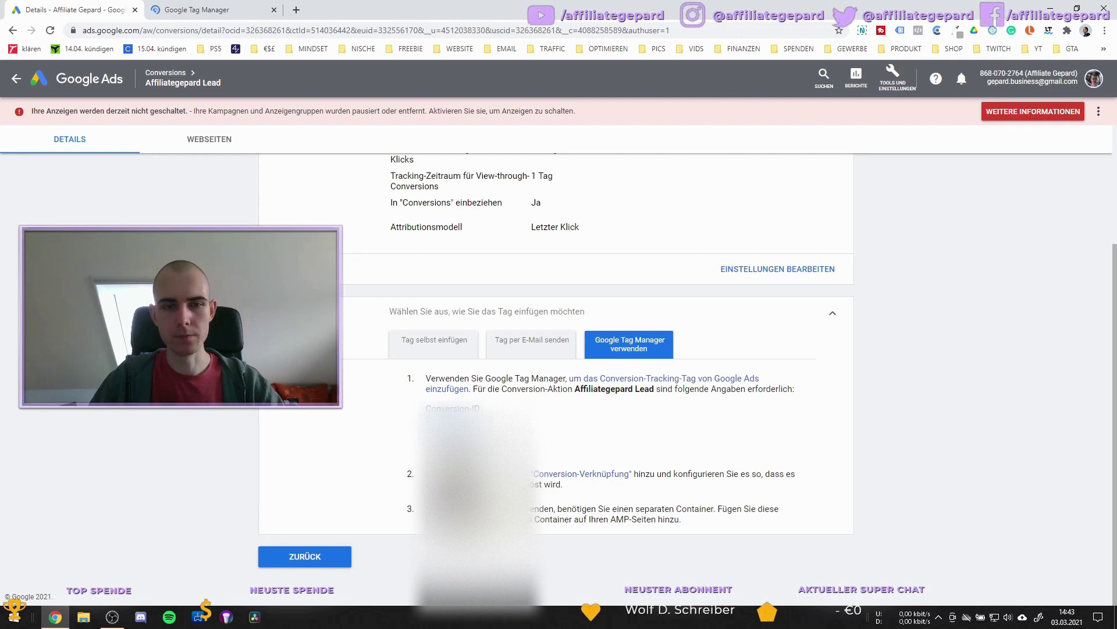
pyautogui.click(192, 8)
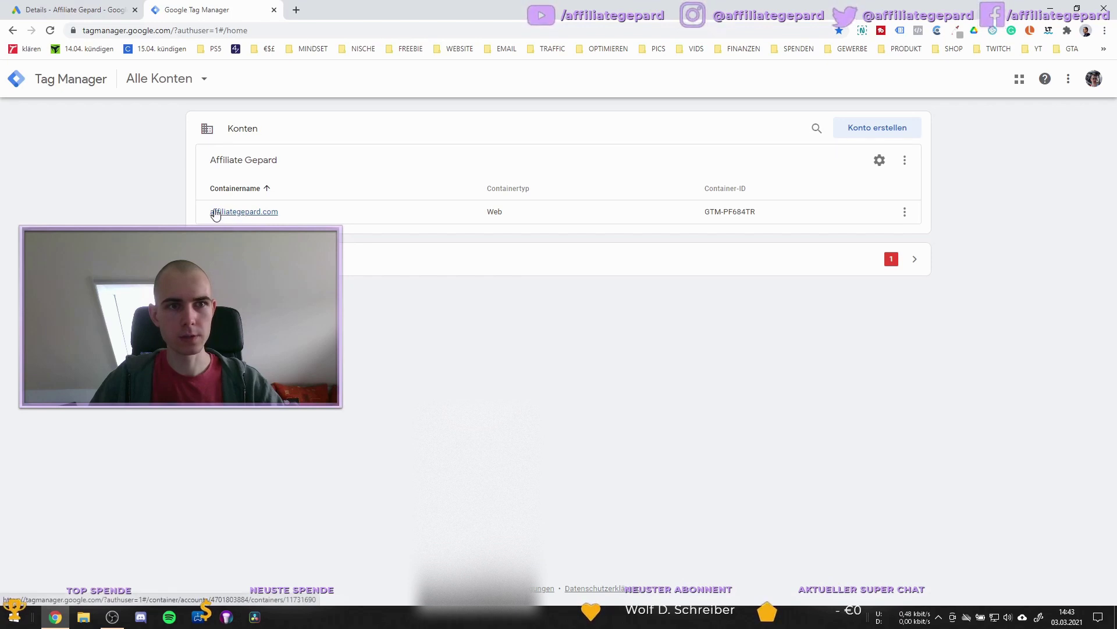
# - Create a new tag of type Google Ads-Conversion-Tracking in the affiliategepard.com container
pyautogui.click(250, 214)
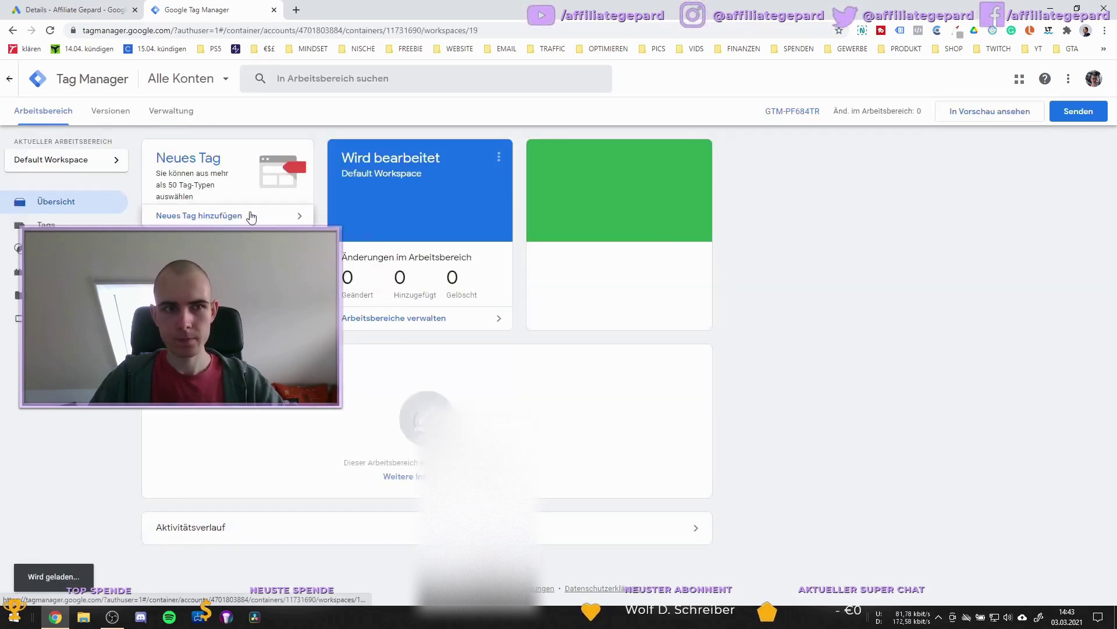
pyautogui.click(54, 225)
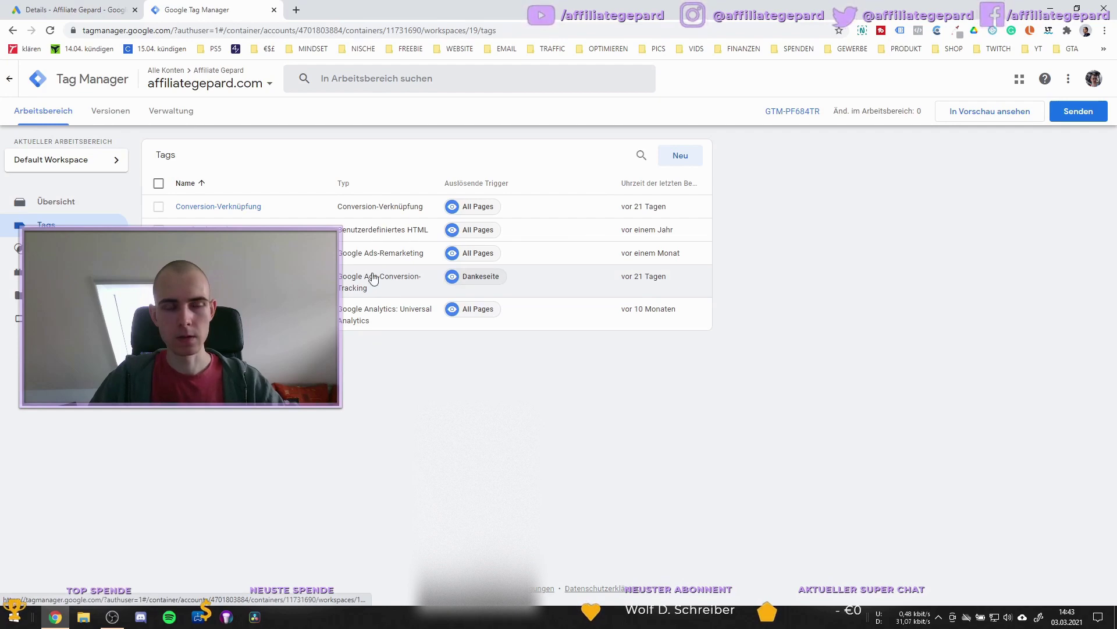
pyautogui.click(679, 158)
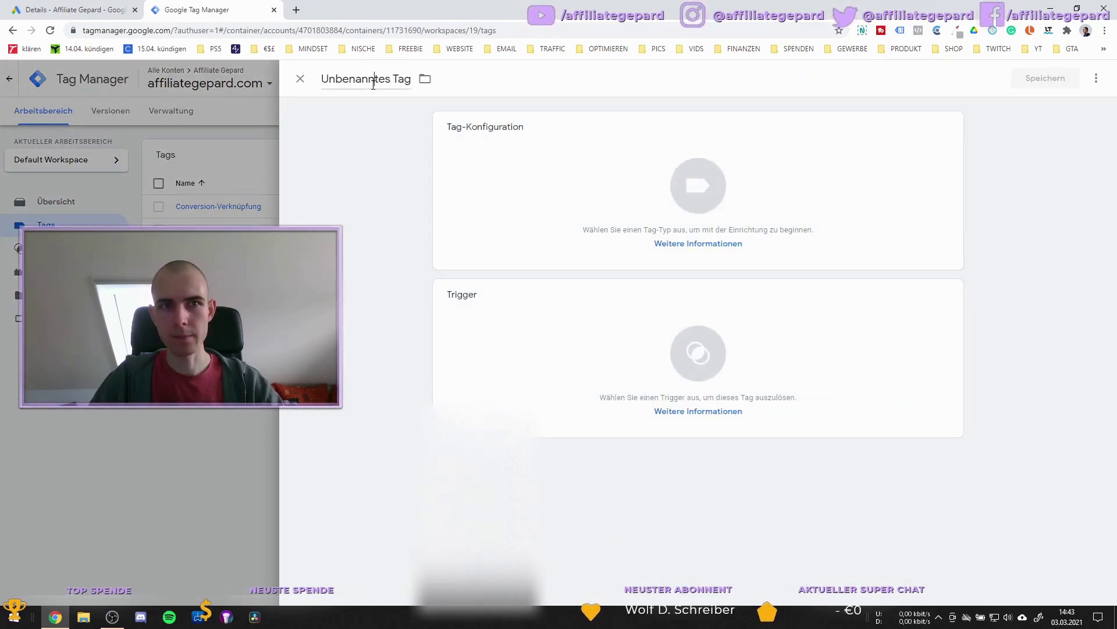
pyautogui.click(373, 82)
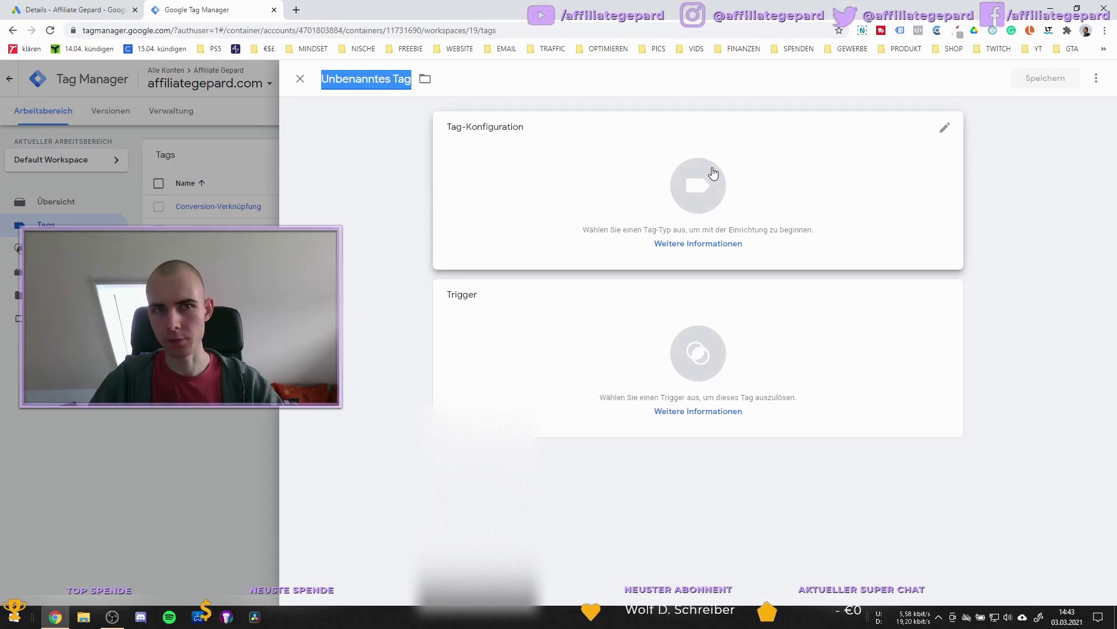
pyautogui.click(591, 194)
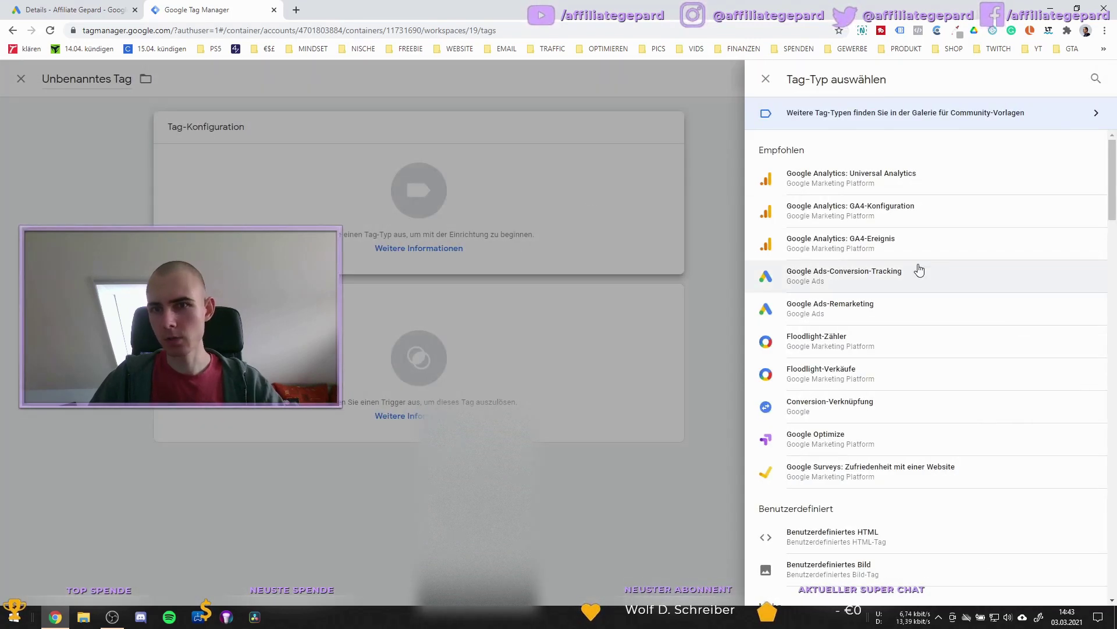
pyautogui.click(871, 278)
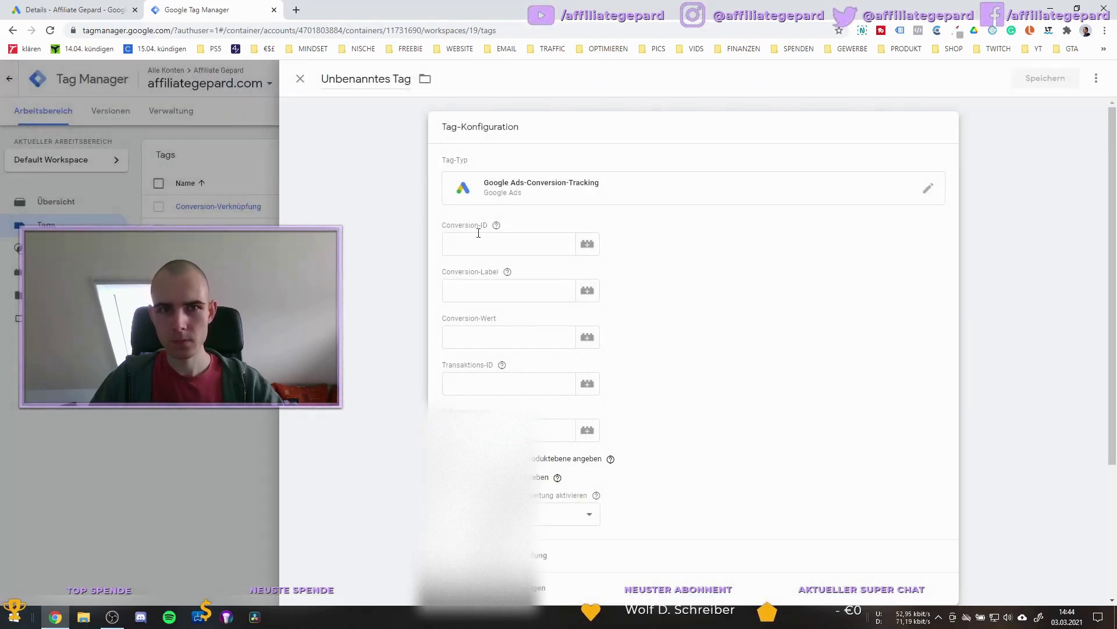
# - Copy the conversion ID and conversion label from the Google Ads conversion details into the new tag's matching fields
pyautogui.click(76, 9)
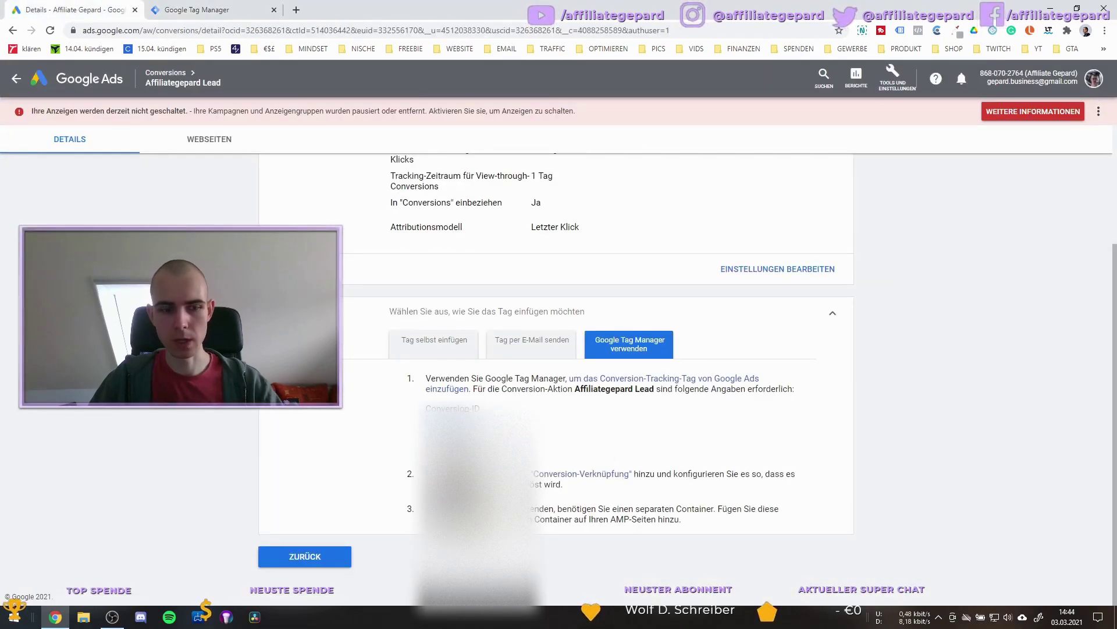
pyautogui.click(230, 10)
pyautogui.click(529, 252)
pyautogui.hotkey('ctrl', 'v')
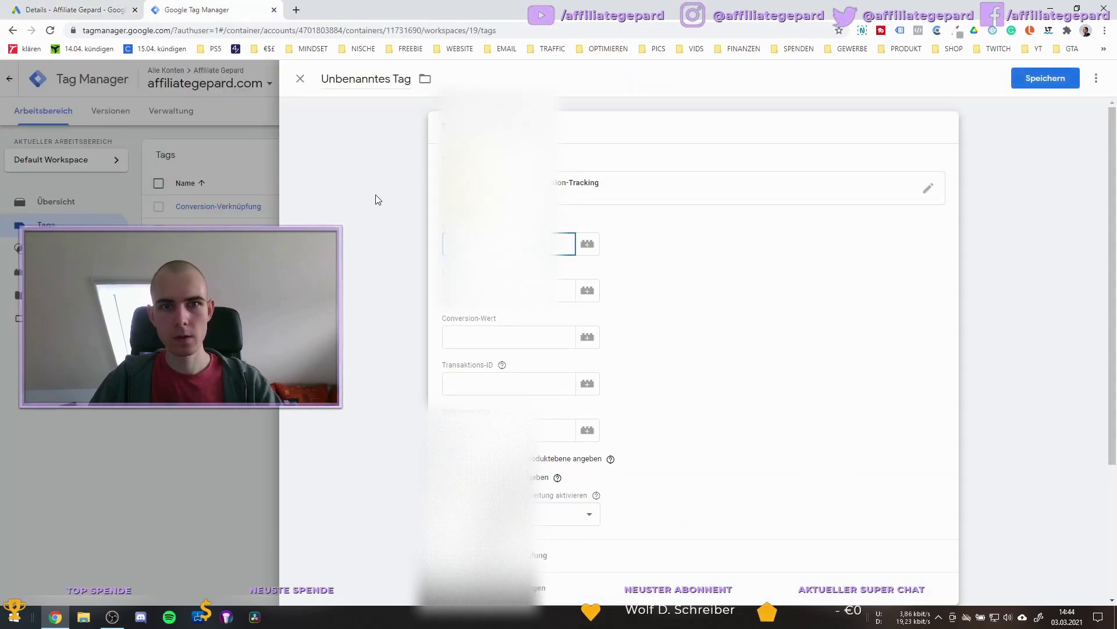
pyautogui.hotkey('ctrl', 'Tab')
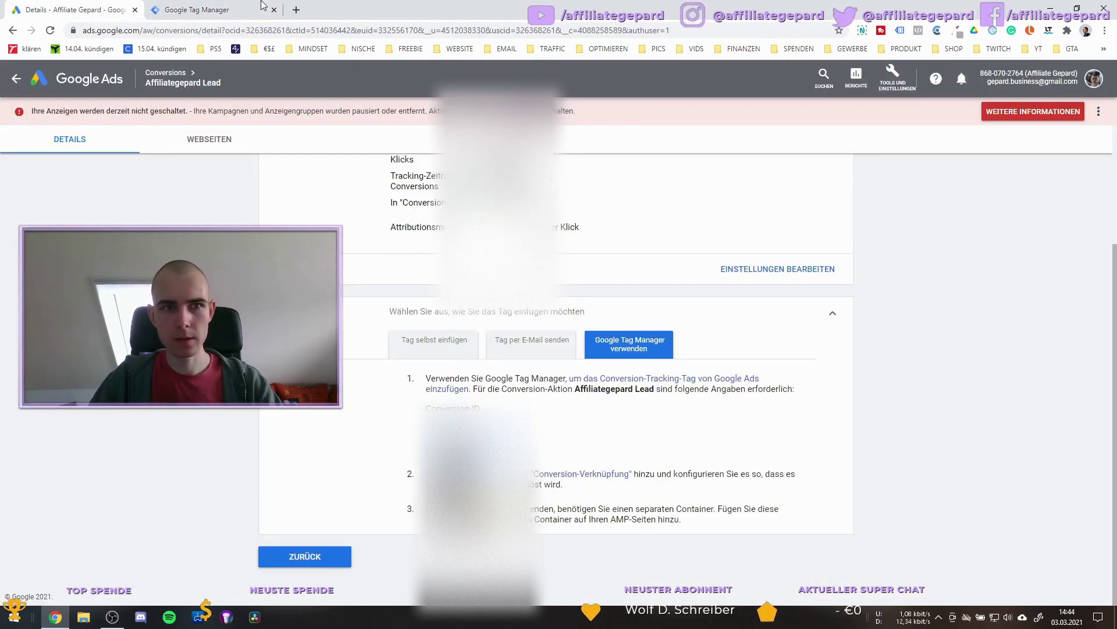
pyautogui.hotkey('ctrl', 'Tab')
pyautogui.click(432, 296)
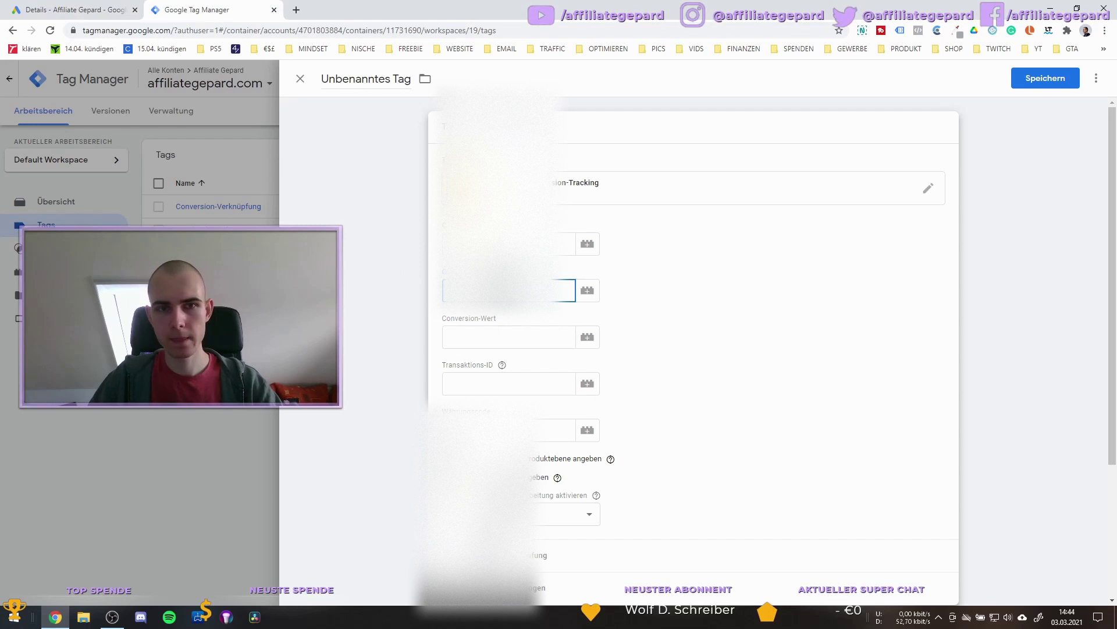
pyautogui.click(693, 282)
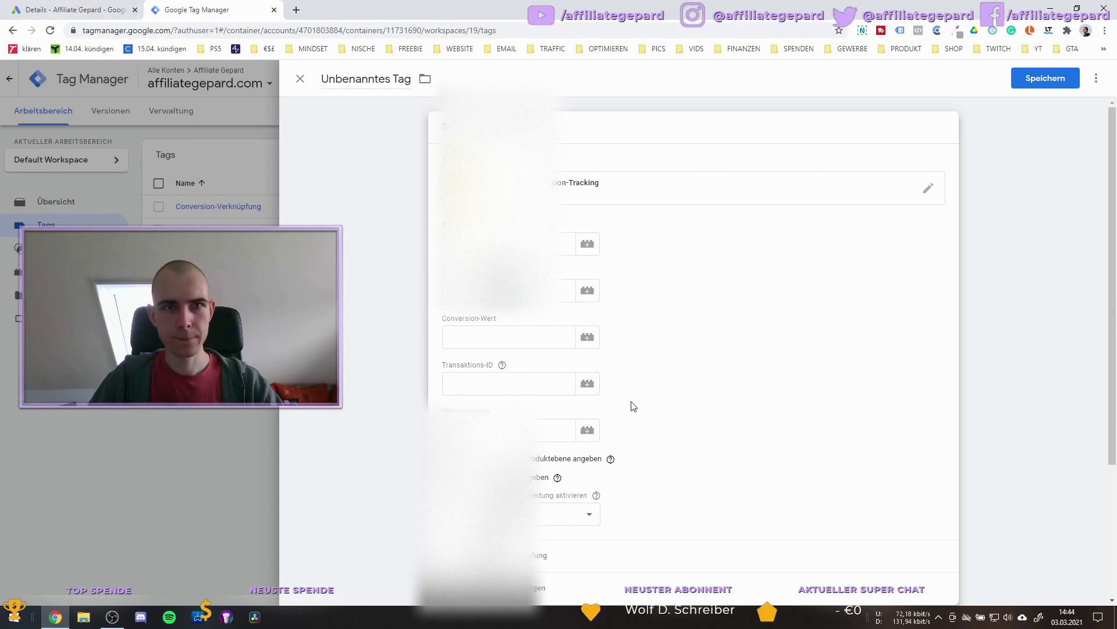
# - Open the trigger selection for the new conversion tracking tag
pyautogui.scroll(-3, 675, 412)
pyautogui.scroll(3, 675, 412)
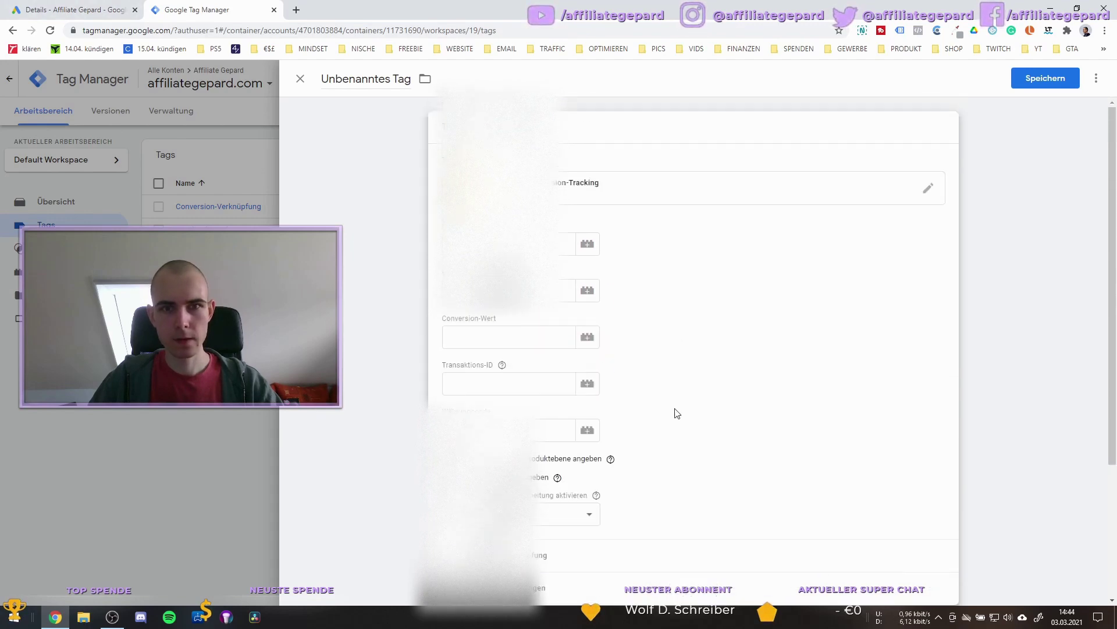
pyautogui.click(90, 6)
pyautogui.click(187, 9)
pyautogui.scroll(-3, 621, 461)
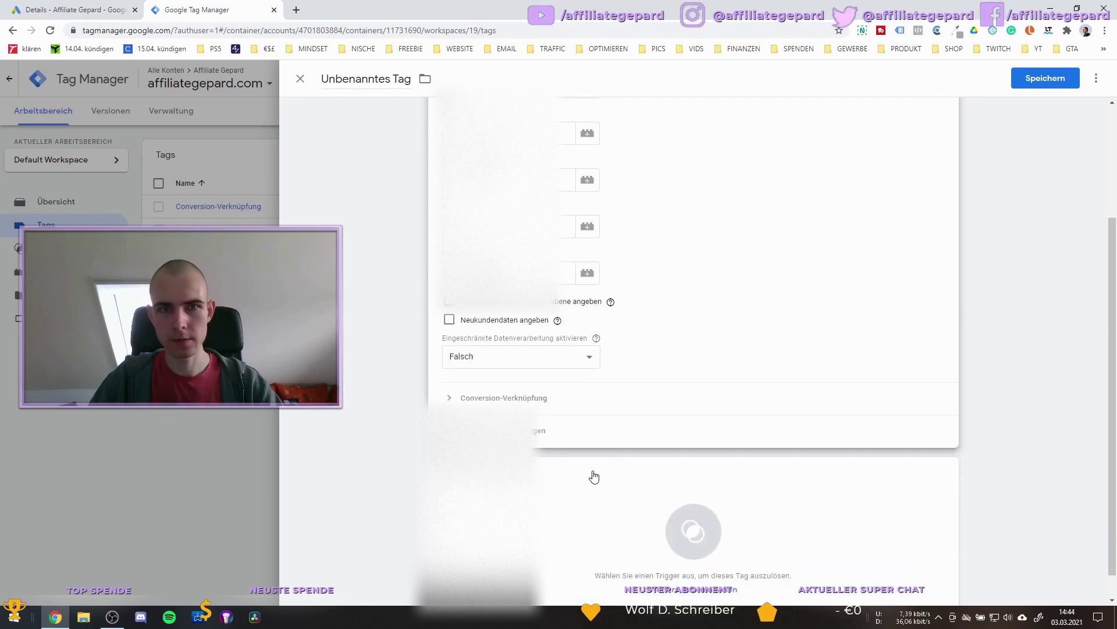
pyautogui.click(720, 502)
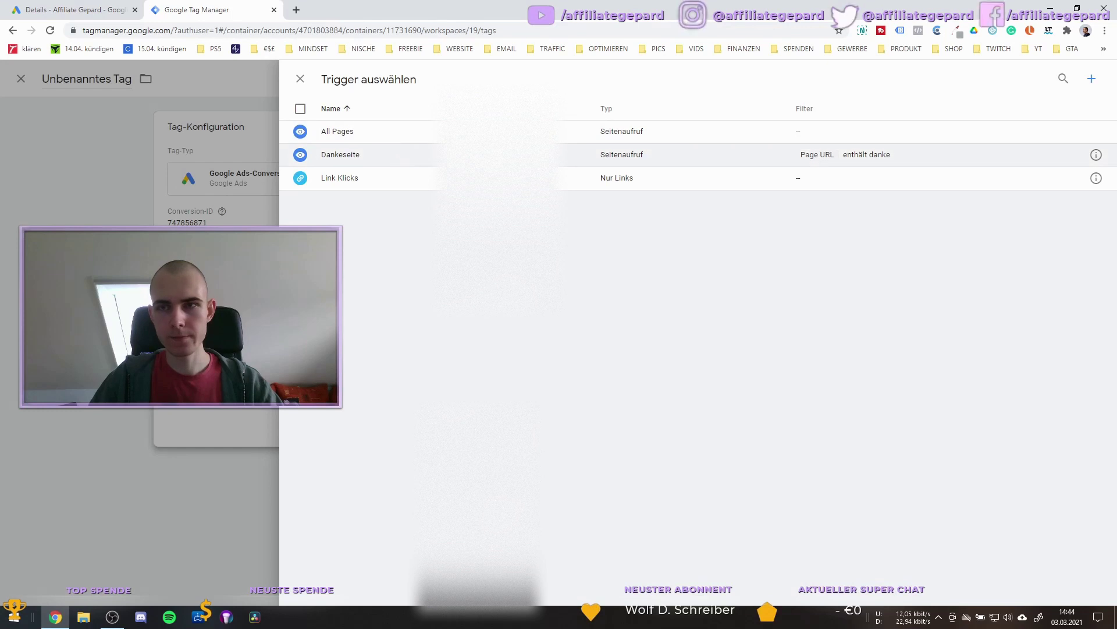
pyautogui.click(1098, 85)
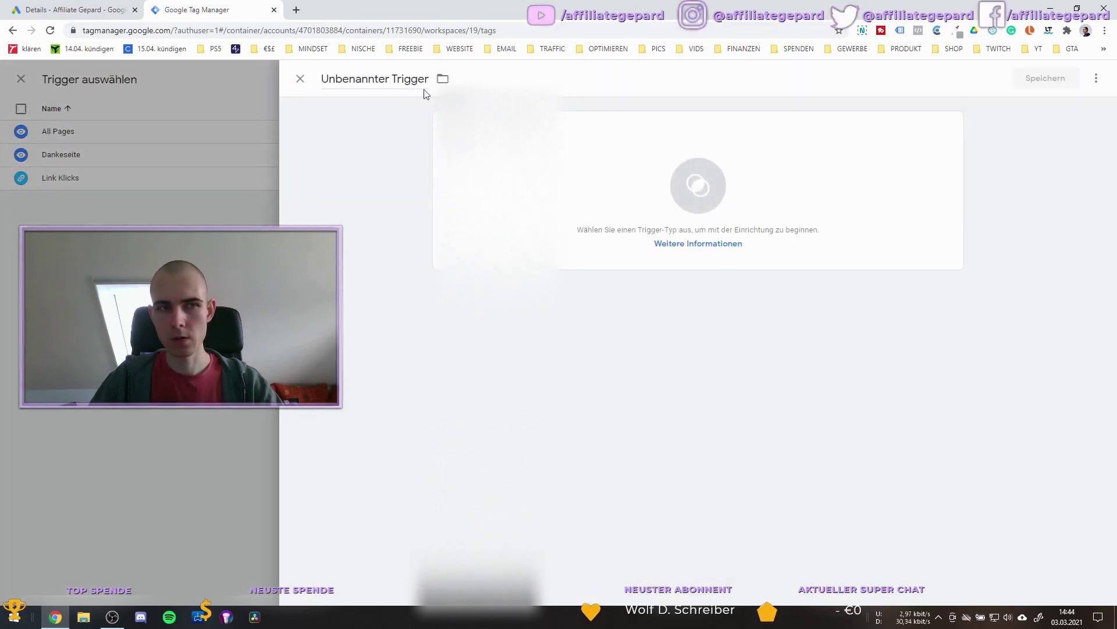
pyautogui.tripleClick(388, 84)
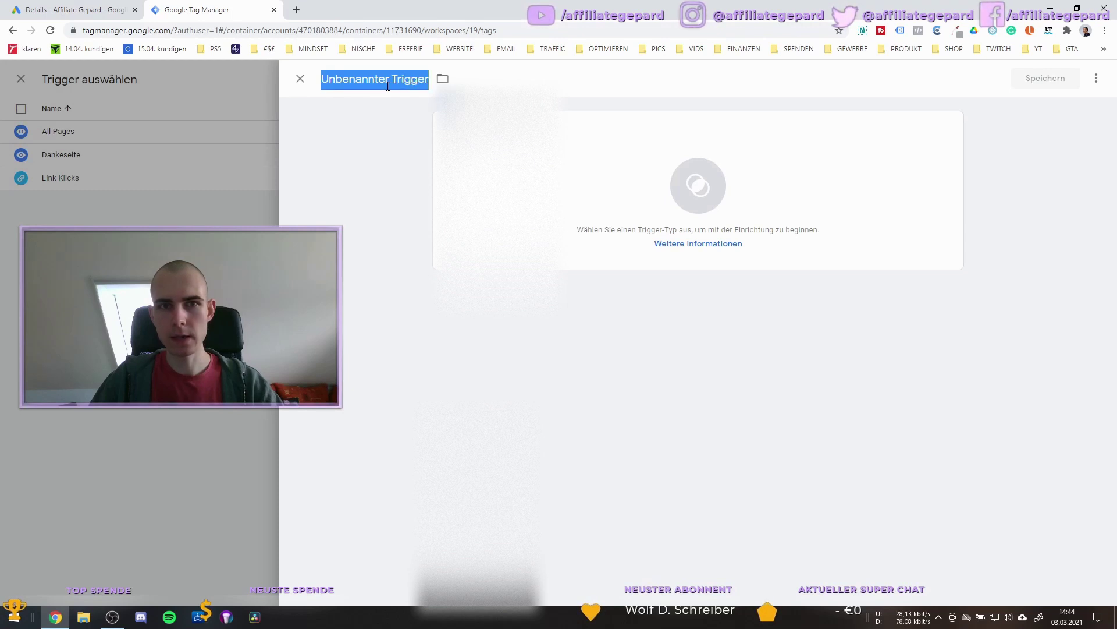
pyautogui.tripleClick(387, 85)
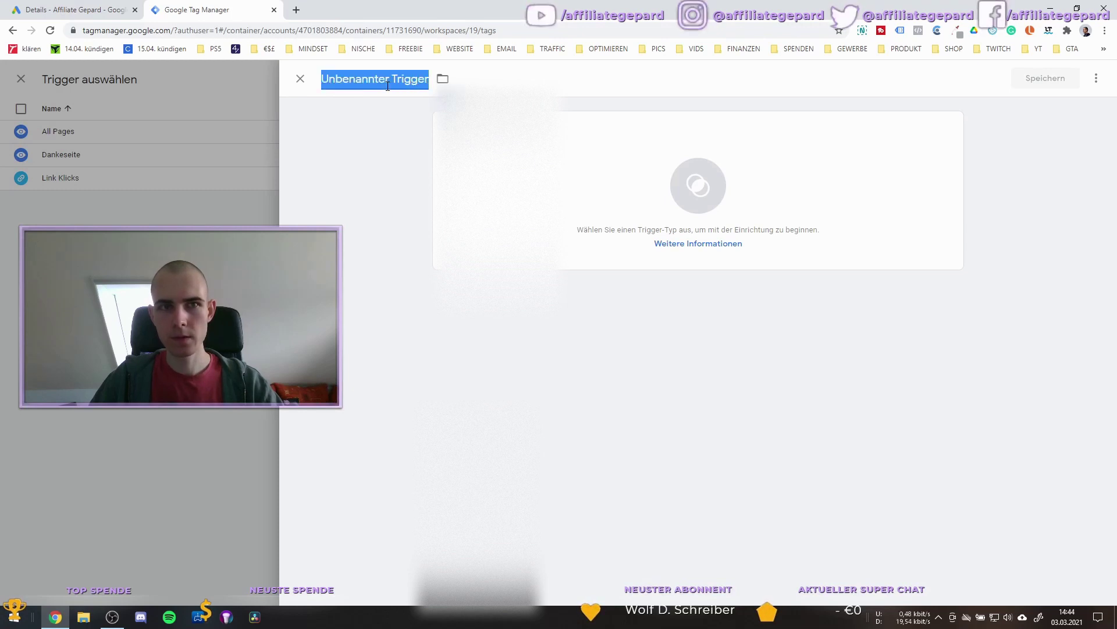
pyautogui.doubleClick(403, 78)
pyautogui.tripleClick(385, 82)
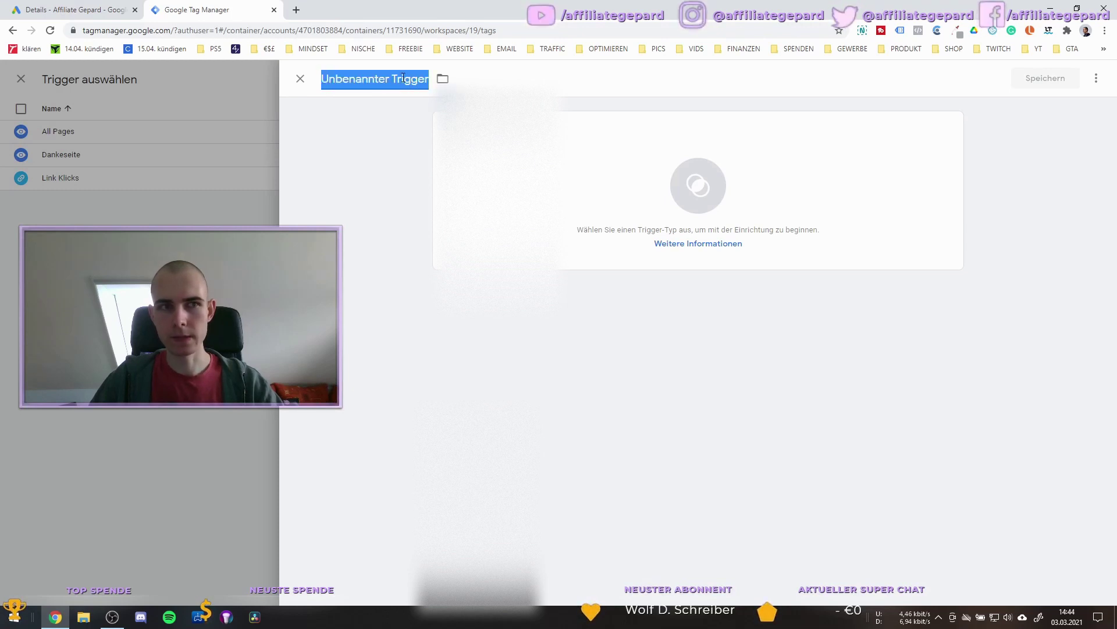
pyautogui.click(399, 80)
pyautogui.doubleClick(396, 79)
pyautogui.tripleClick(396, 80)
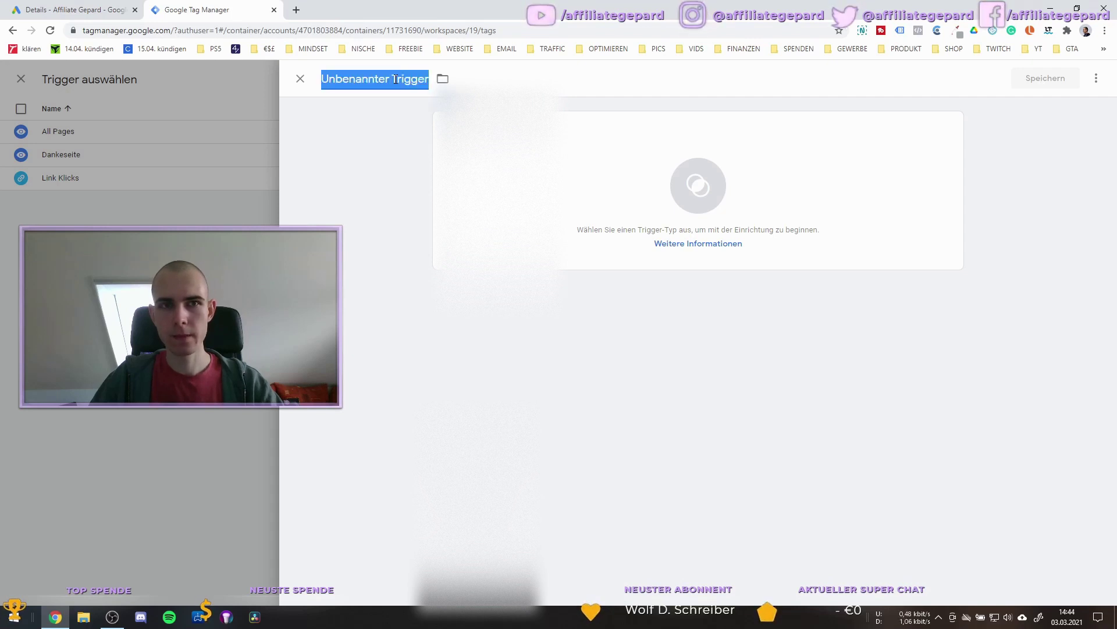
pyautogui.click(396, 79)
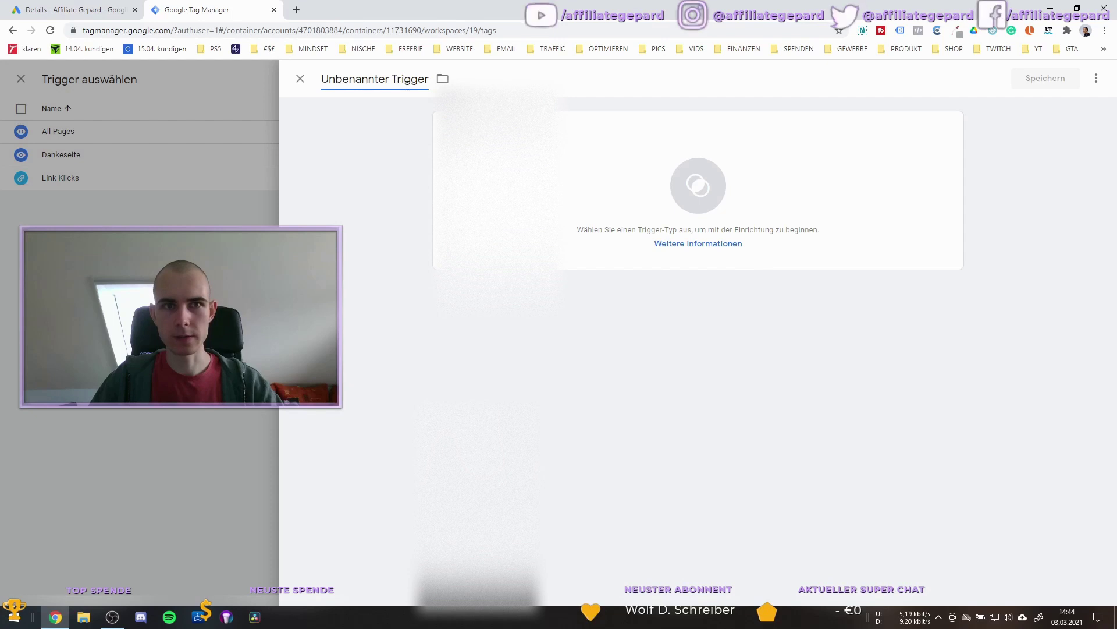
pyautogui.click(701, 187)
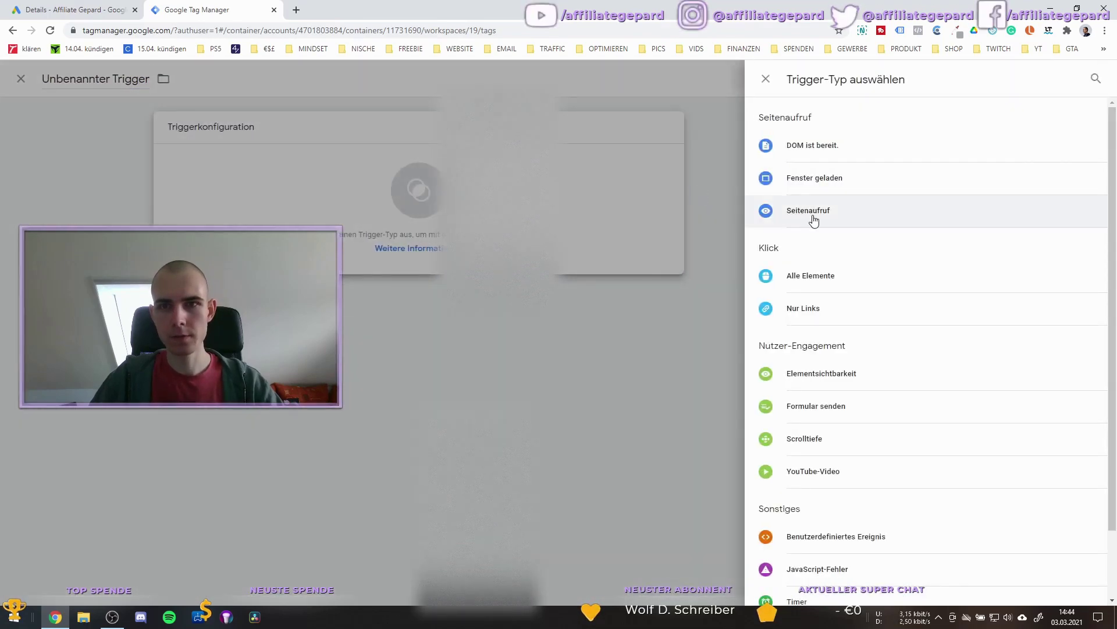
pyautogui.click(611, 358)
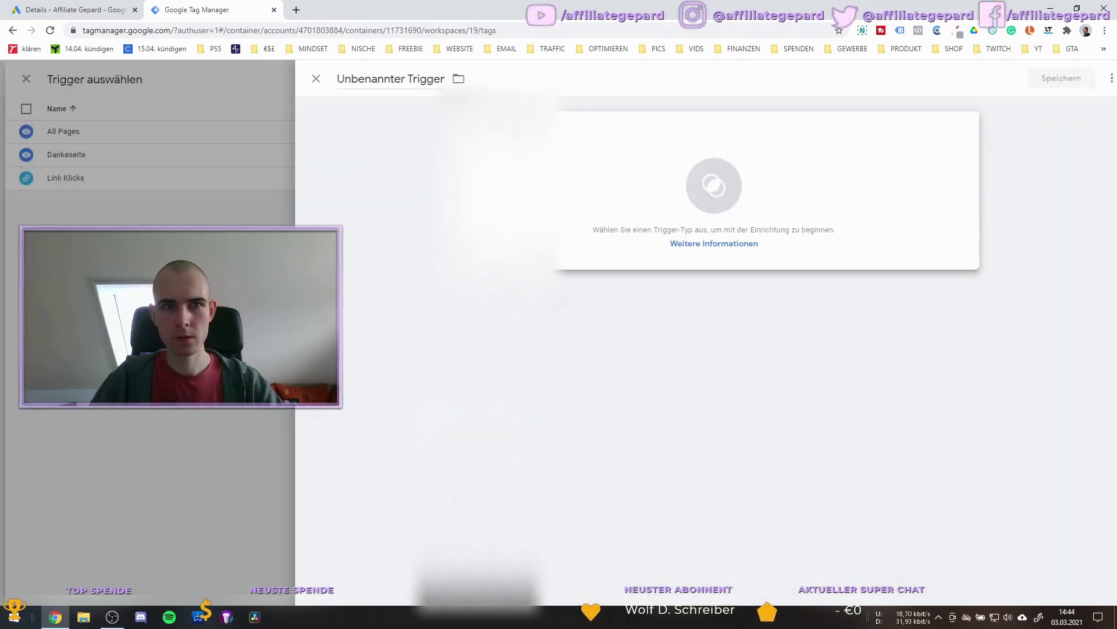
# - Assign the existing Dankeseite page view trigger to the conversion tracking tag
pyautogui.click(331, 156)
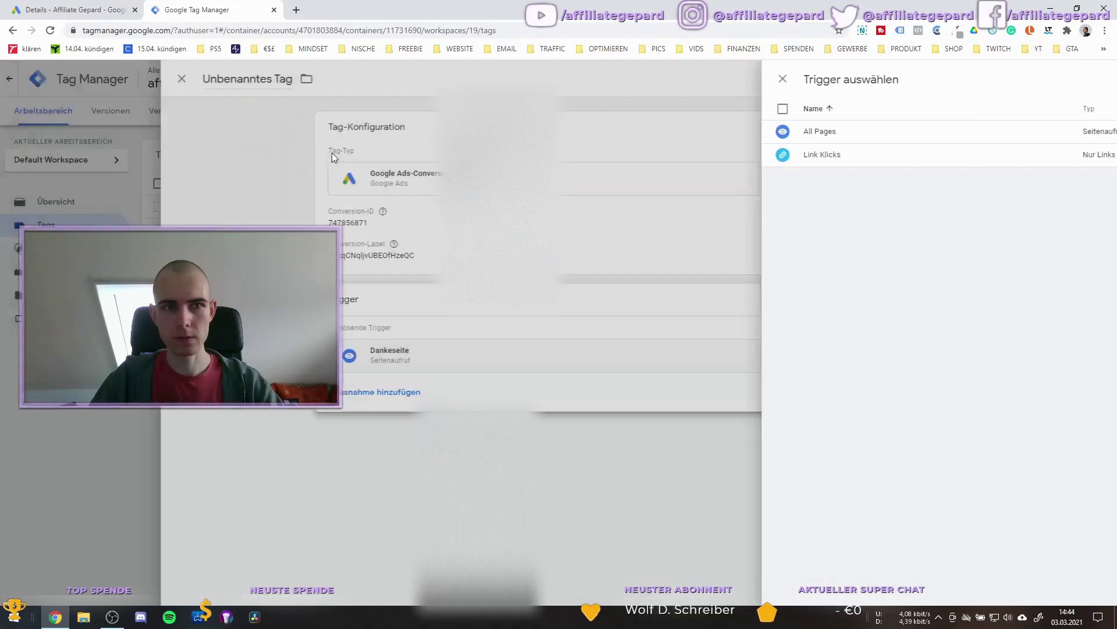
pyautogui.click(948, 136)
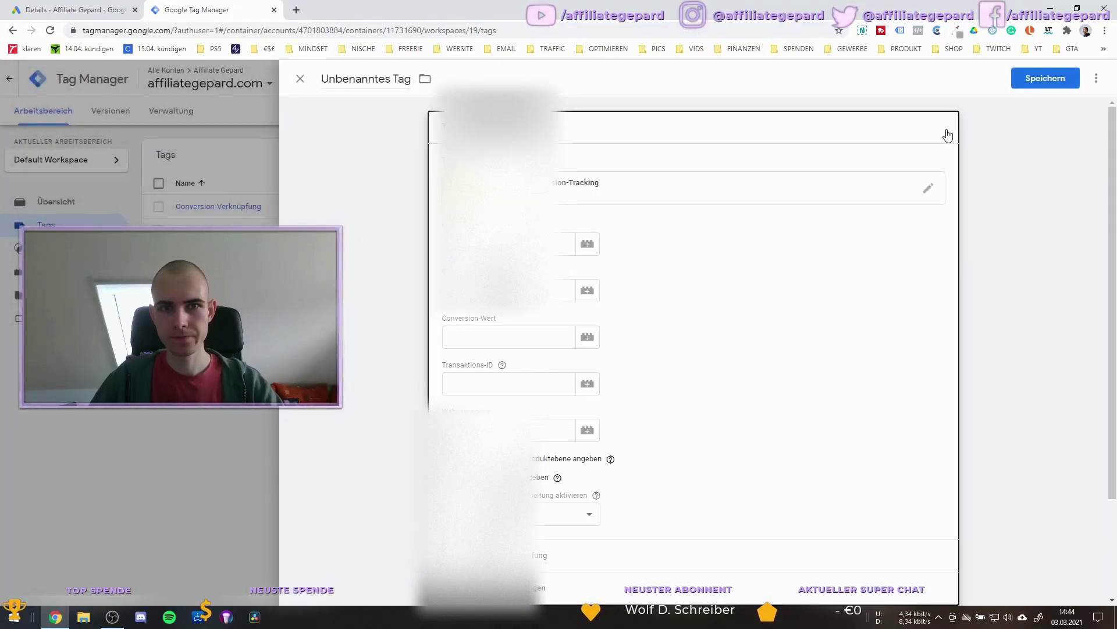
pyautogui.click(948, 135)
pyautogui.click(850, 329)
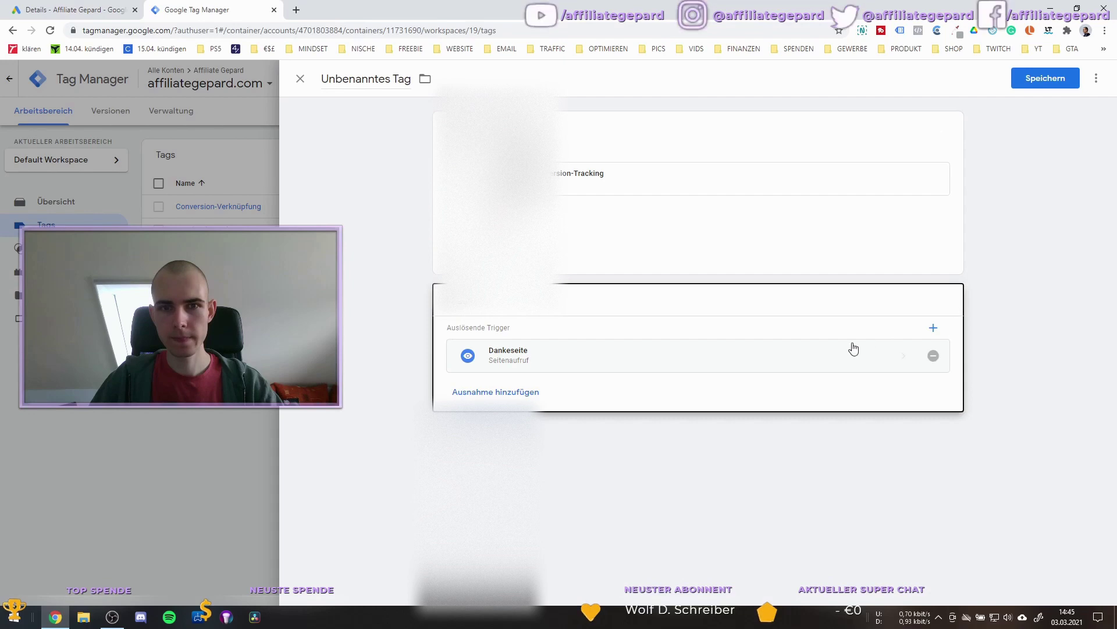
# - Open the Dankeseite trigger's configuration and examine its firing condition's variable, operator and comparison text
pyautogui.click(756, 370)
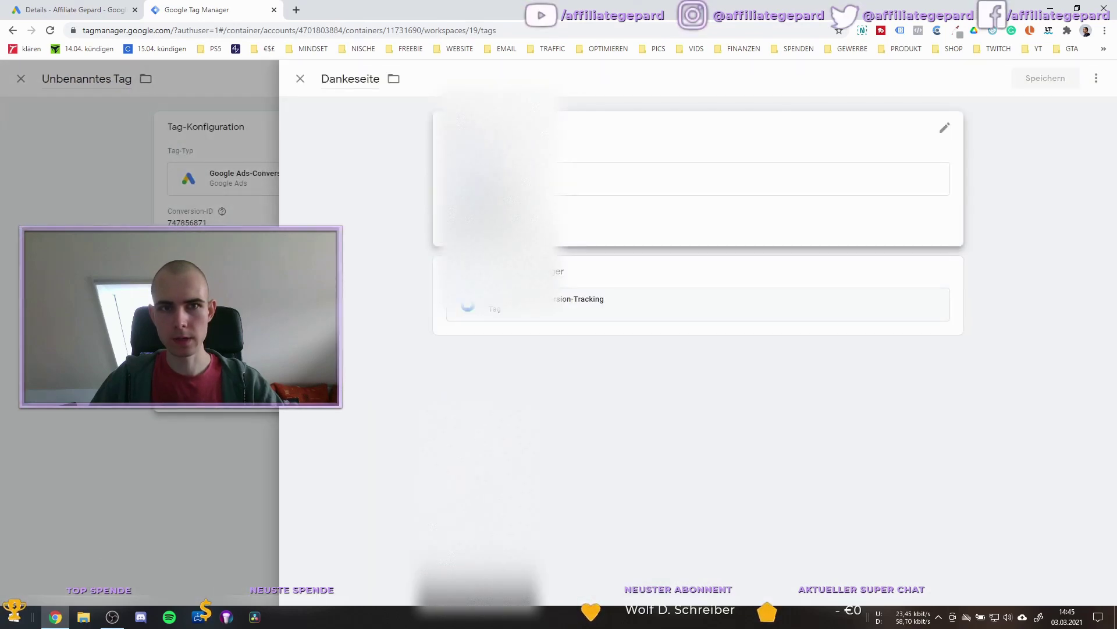
pyautogui.click(944, 128)
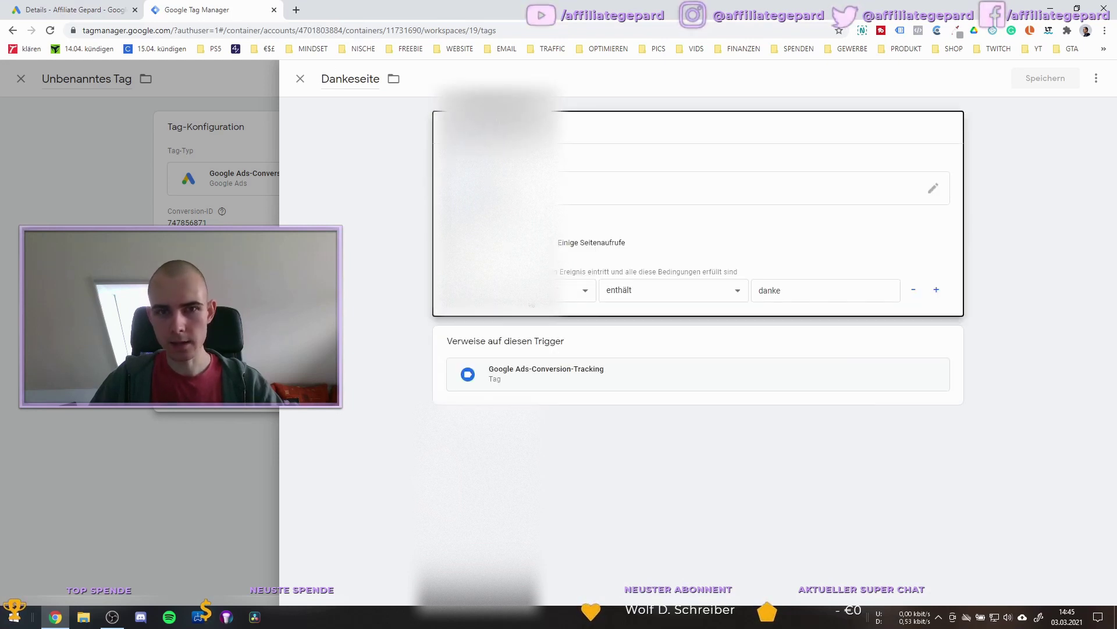
pyautogui.click(524, 290)
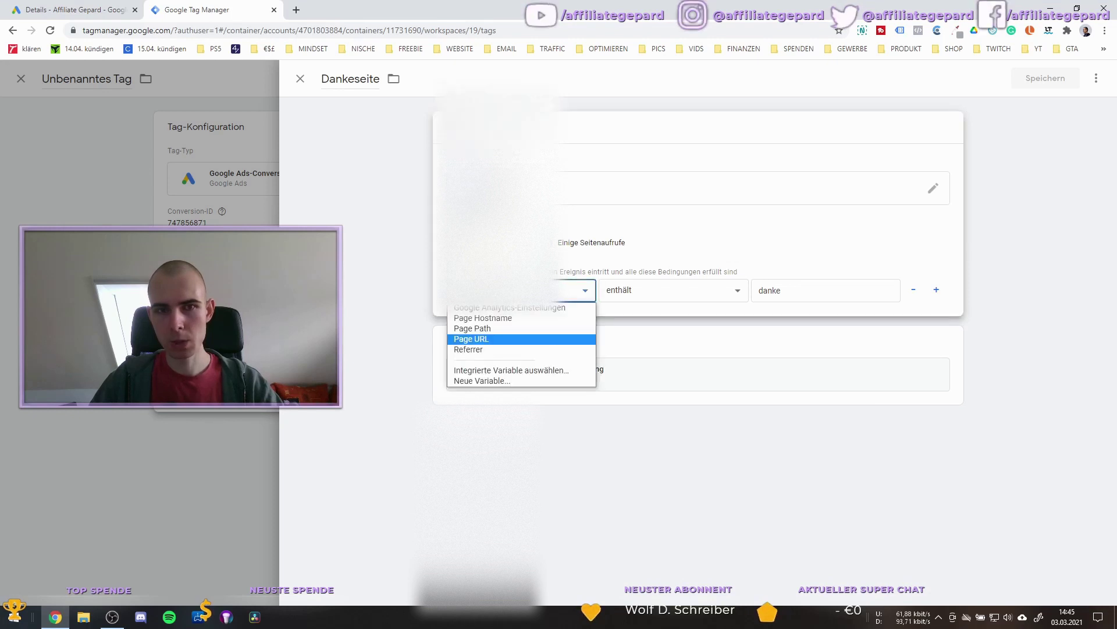
pyautogui.click(466, 335)
pyautogui.click(622, 295)
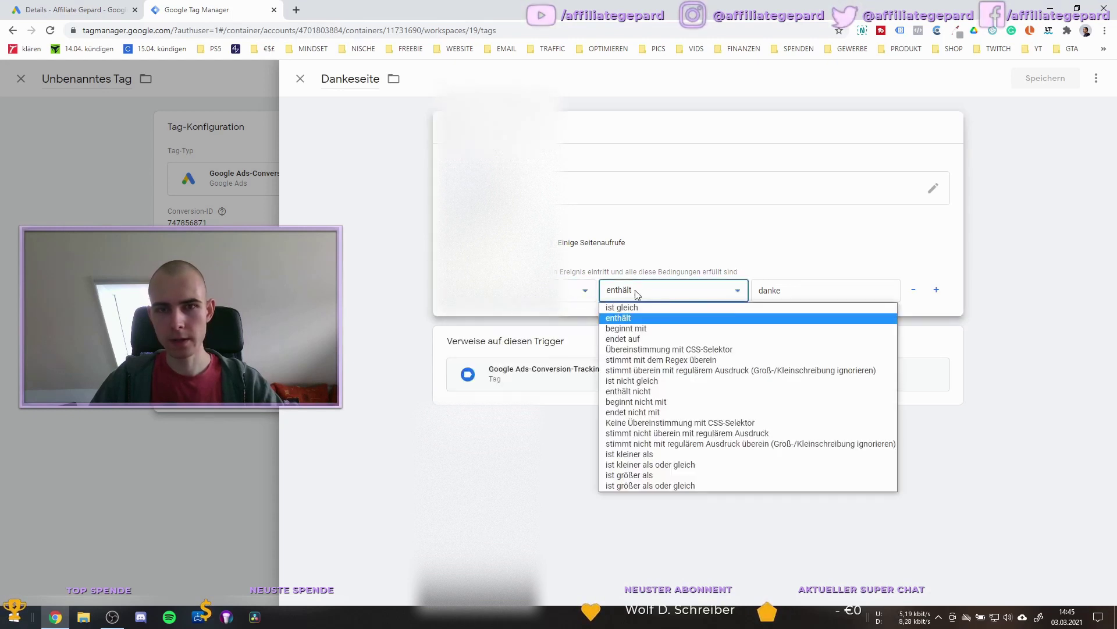
pyautogui.click(784, 263)
pyautogui.click(792, 291)
pyautogui.doubleClick(780, 291)
pyautogui.click(789, 293)
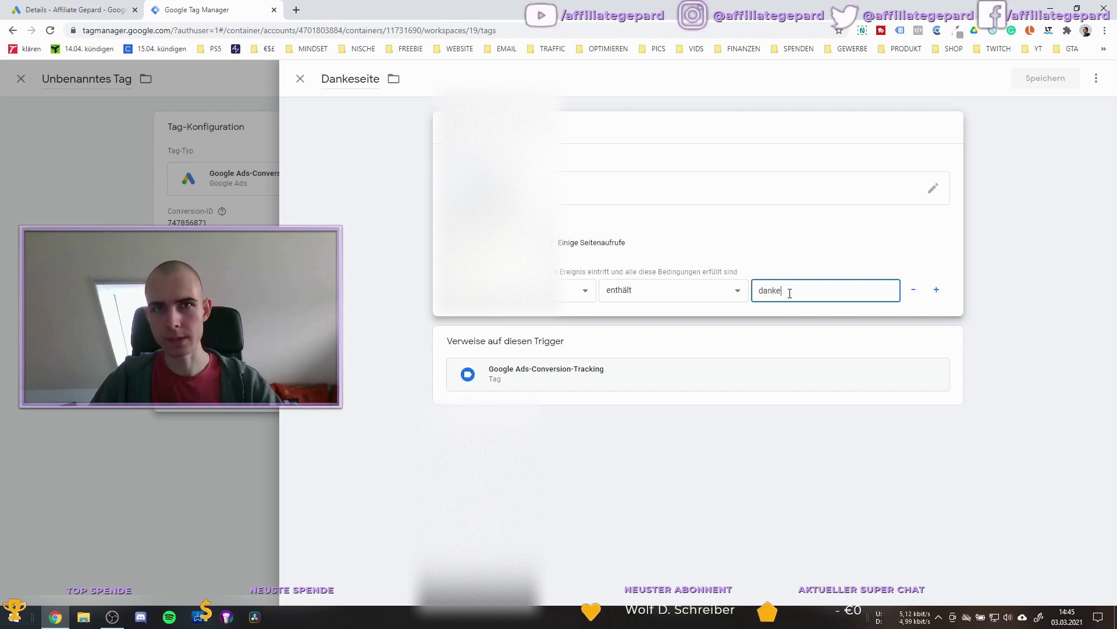
pyautogui.doubleClick(790, 292)
pyautogui.click(787, 291)
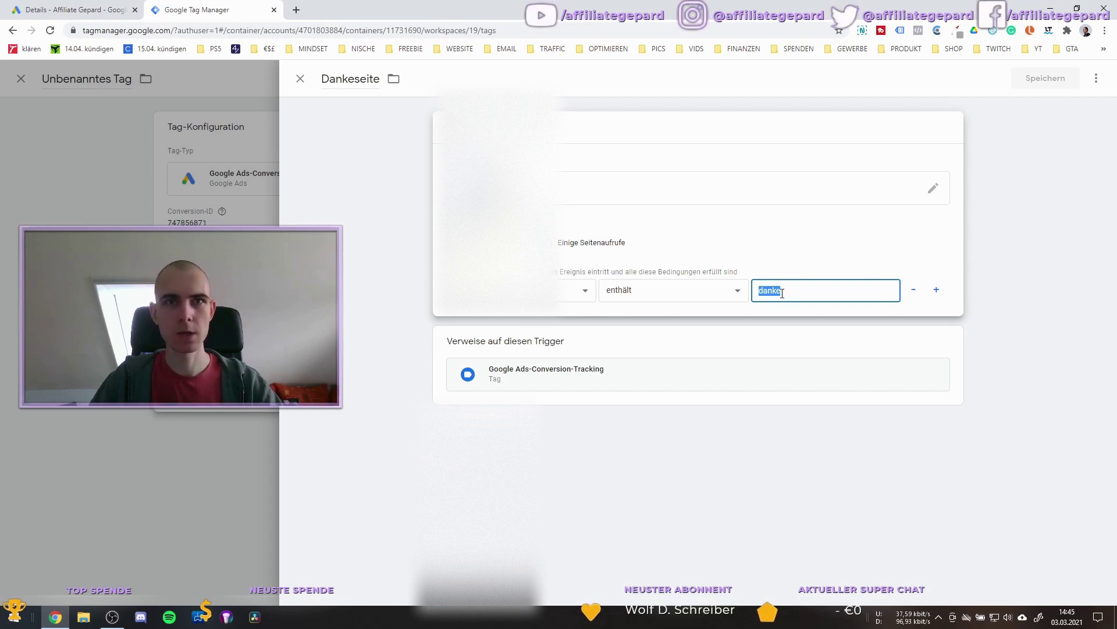
# - Examine the comparison text in the Dankeseite trigger's firing condition and the existing Google Ads-Conversion-Tracking tag that references the trigger
pyautogui.click(781, 297)
pyautogui.doubleClick(771, 293)
pyautogui.doubleClick(776, 290)
pyautogui.click(776, 290)
pyautogui.click(793, 264)
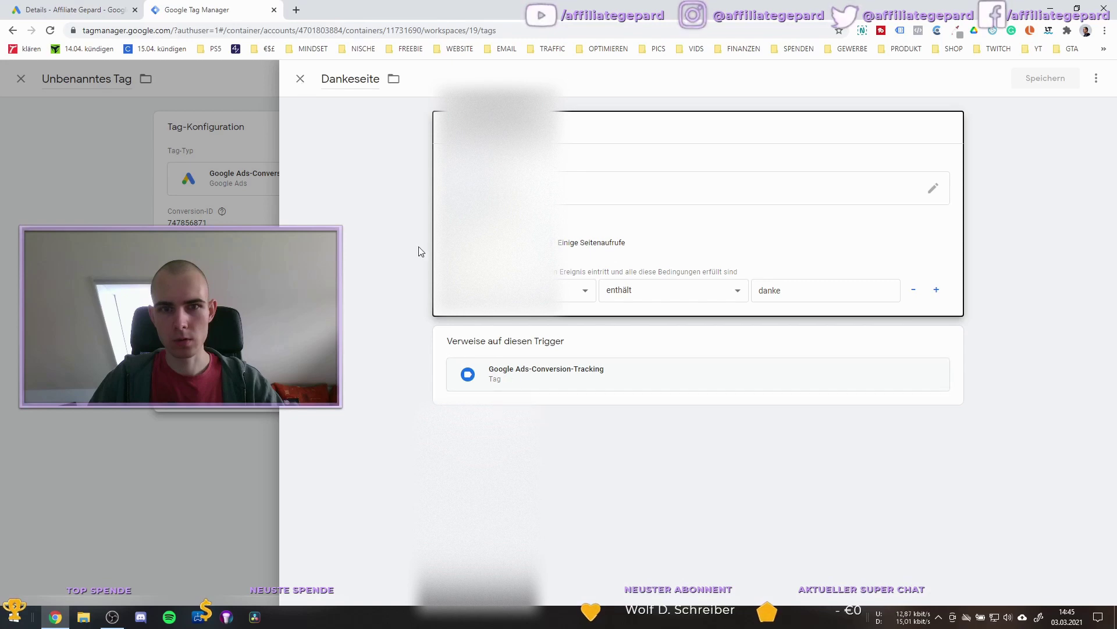
pyautogui.click(540, 377)
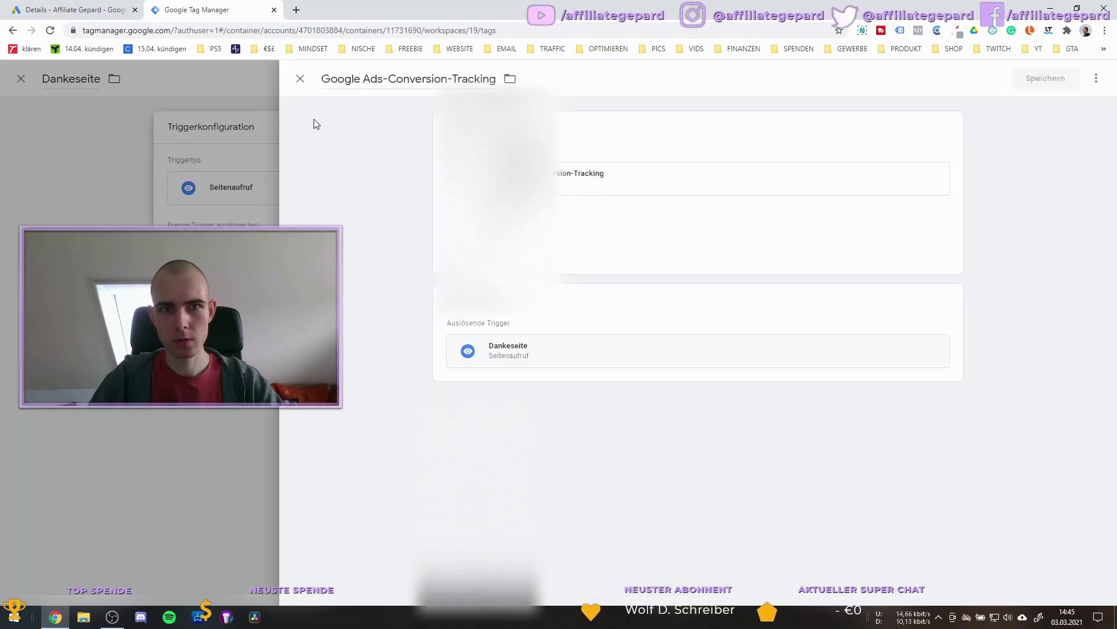
pyautogui.click(299, 80)
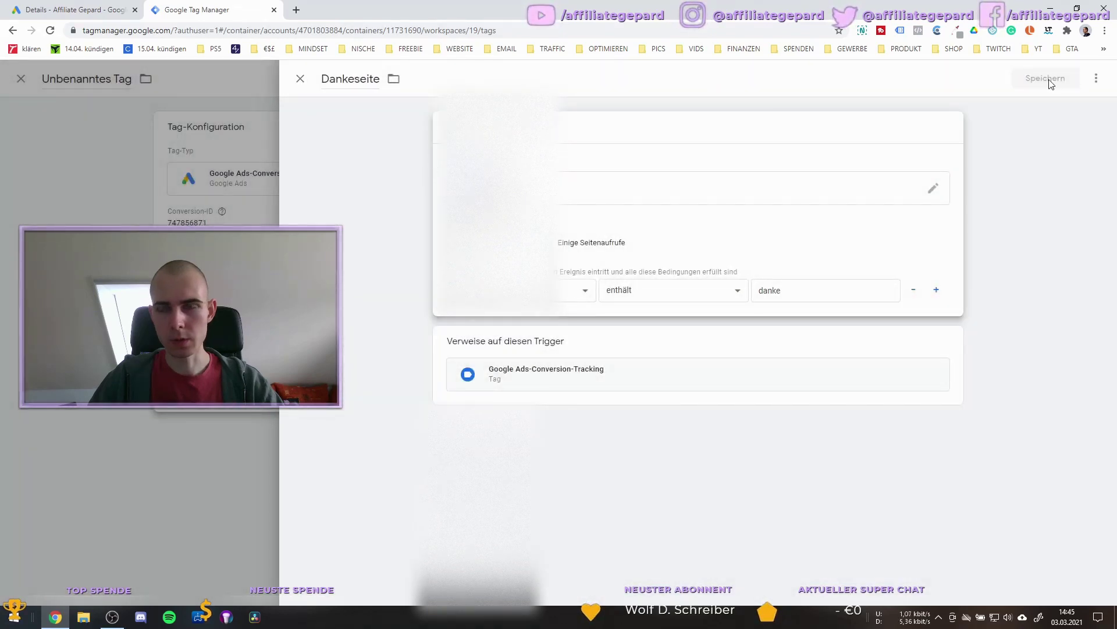
# - Leave the Dankeseite trigger and discard the unsaved conversion tracking tag
pyautogui.click(300, 80)
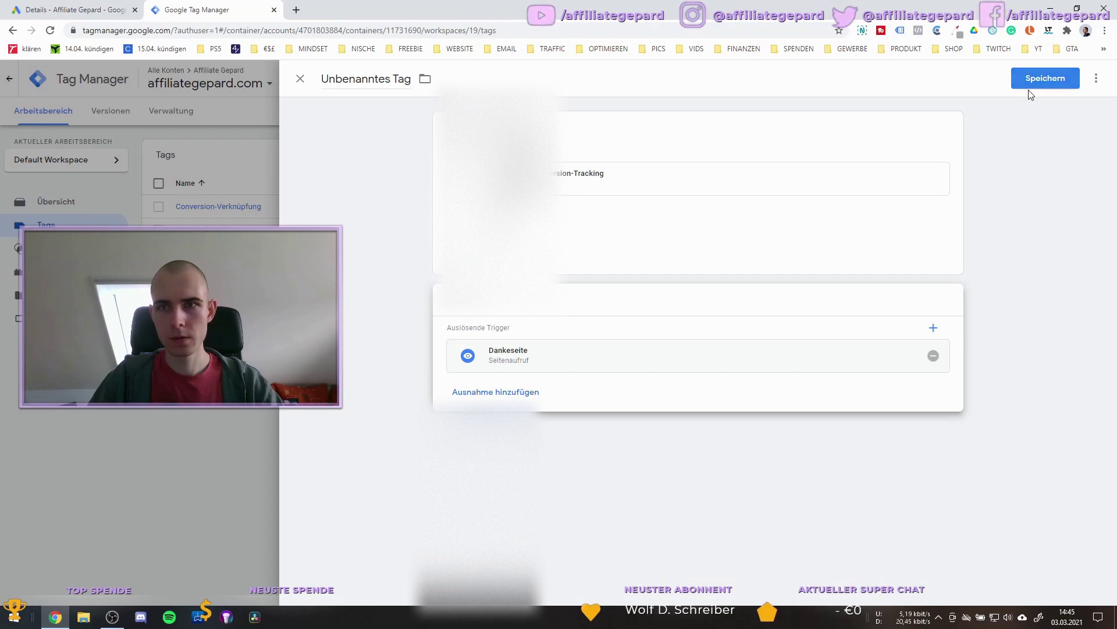
pyautogui.click(303, 87)
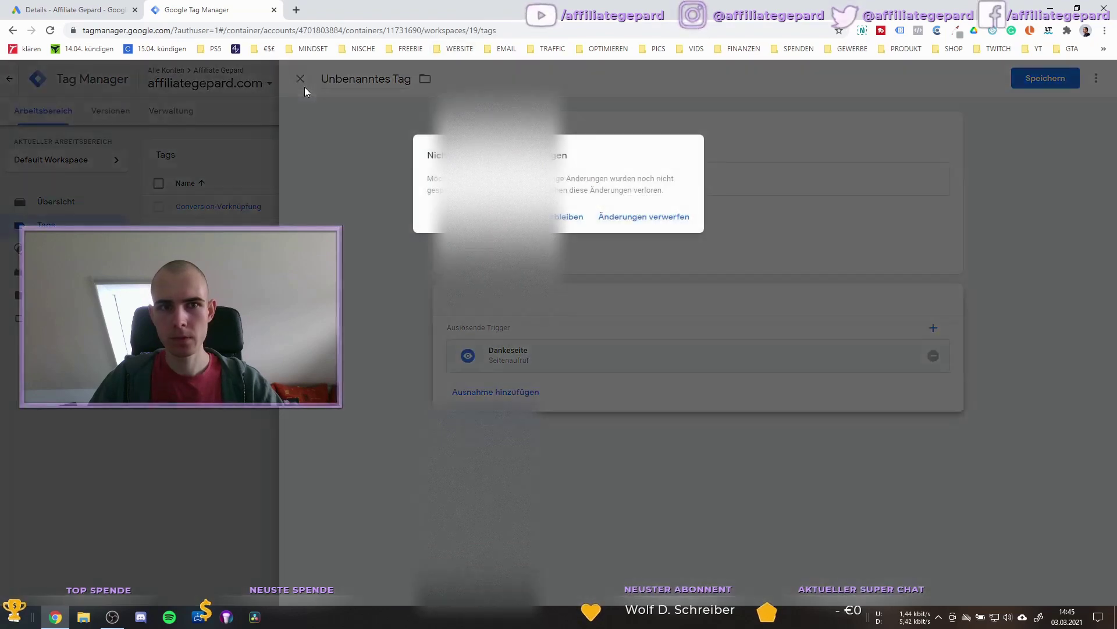
pyautogui.click(626, 217)
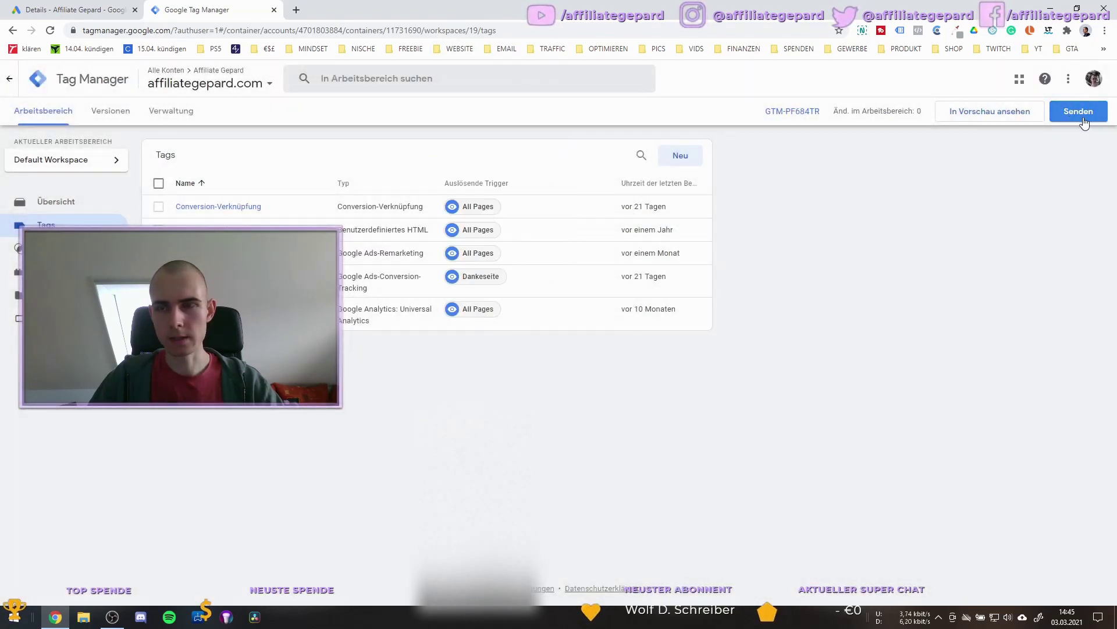
# - View the submission form for publishing the workspace changes and leave it without publishing
pyautogui.click(1077, 112)
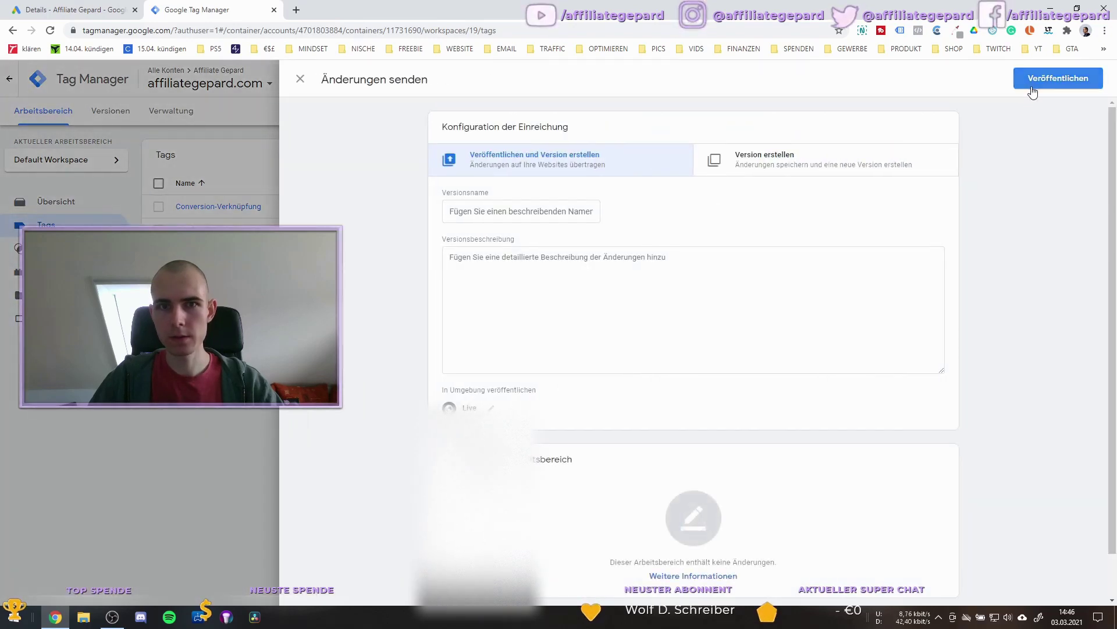
pyautogui.click(300, 81)
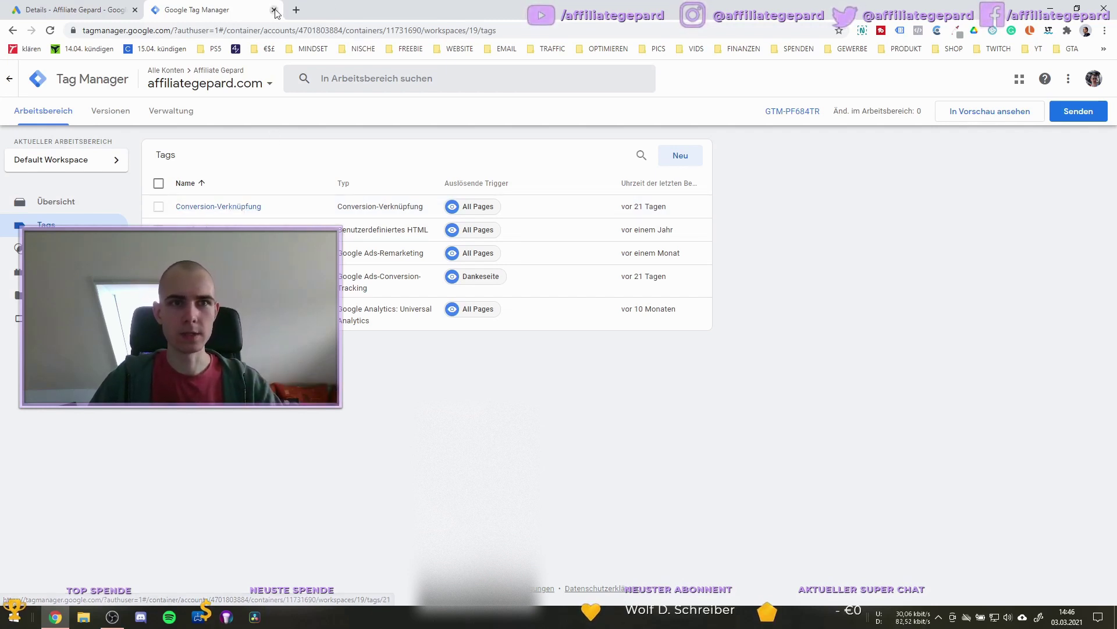
pyautogui.click(296, 10)
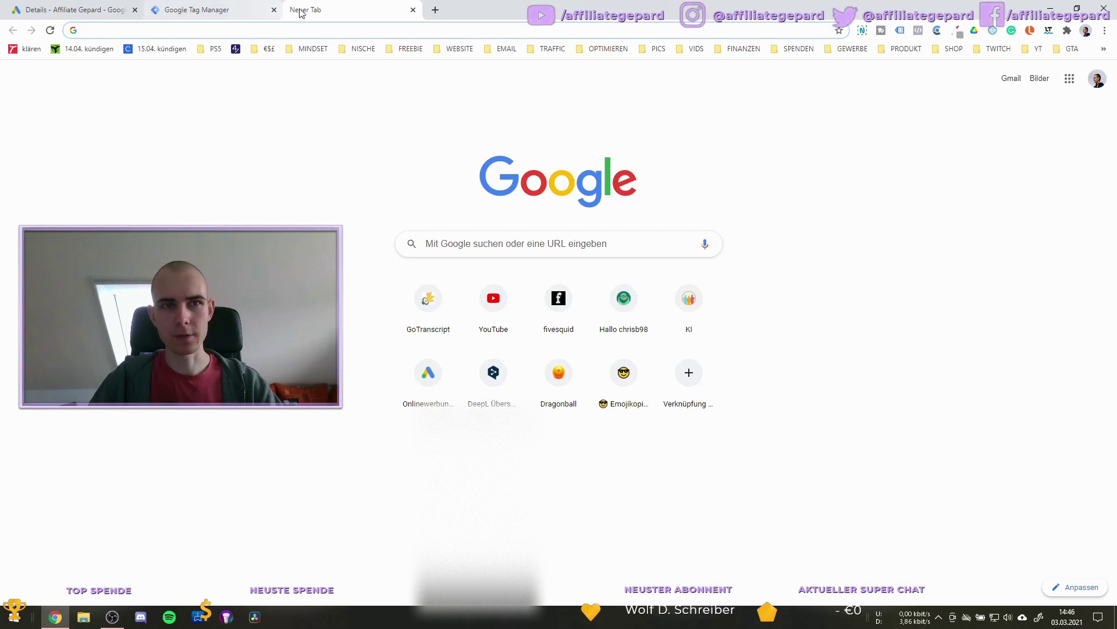
pyautogui.click(413, 10)
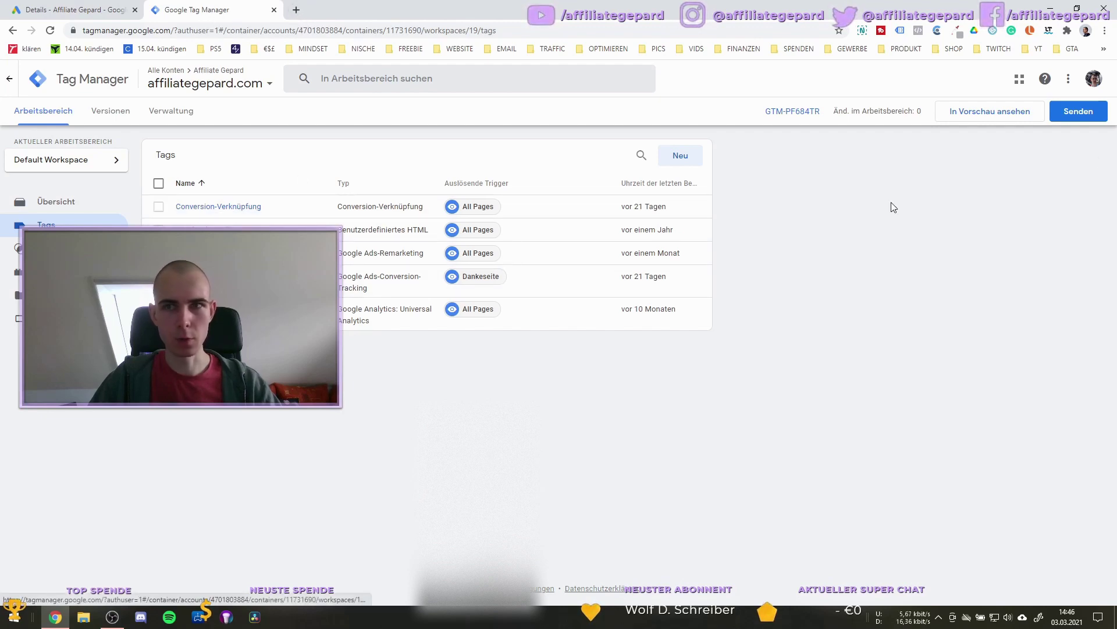
# - Start a new tag and choose Conversion-Verknüpfung as its tag type
pyautogui.click(671, 157)
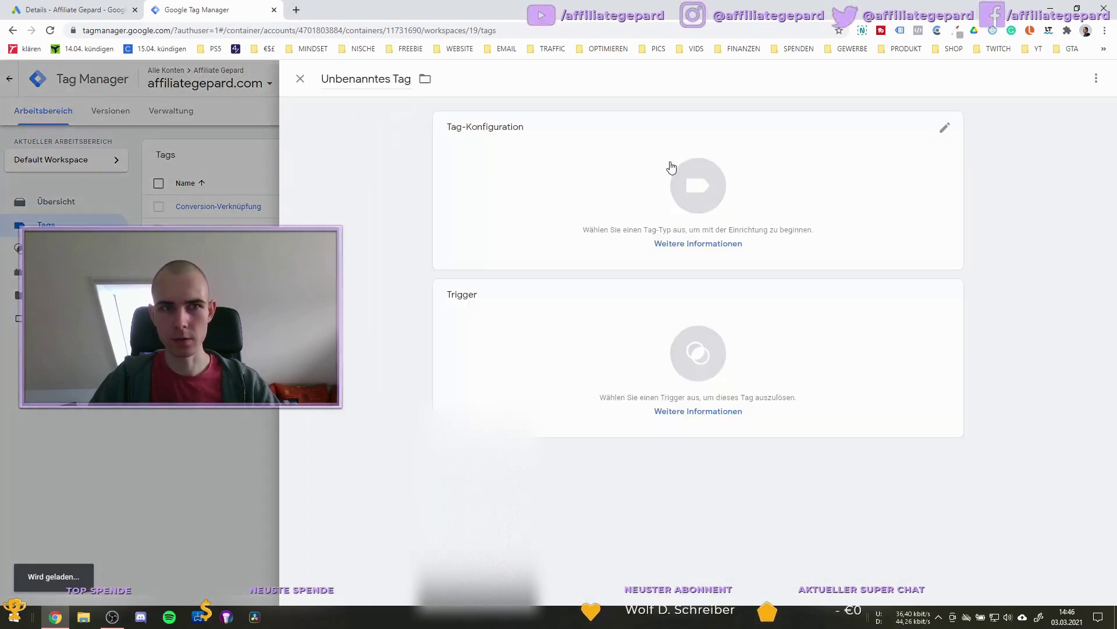
pyautogui.click(337, 84)
pyautogui.click(345, 294)
pyautogui.click(582, 217)
pyautogui.scroll(-3, 844, 439)
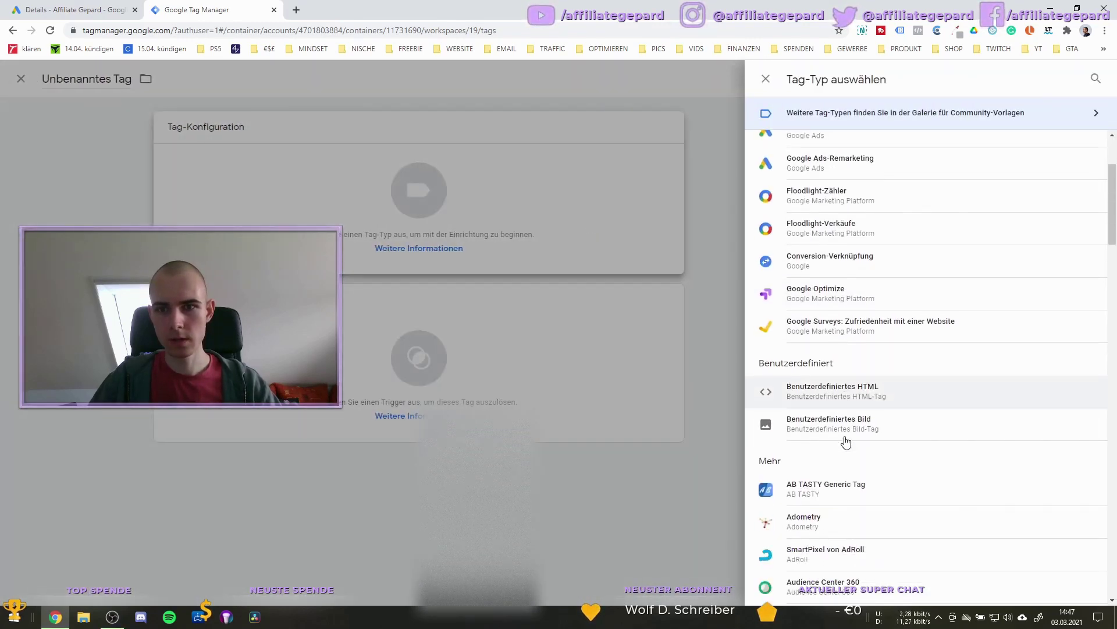
pyautogui.scroll(2, 846, 441)
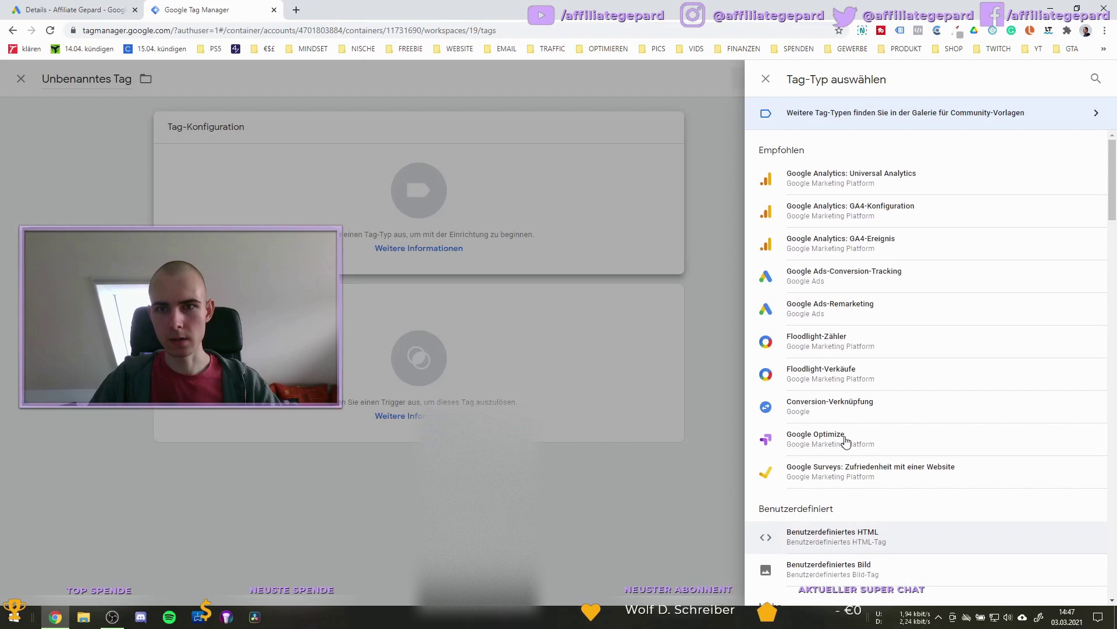
pyautogui.click(807, 412)
# - View the triggers available for the Conversion-Verknüpfung tag and leave without assigning one or saving the tag
pyautogui.click(555, 419)
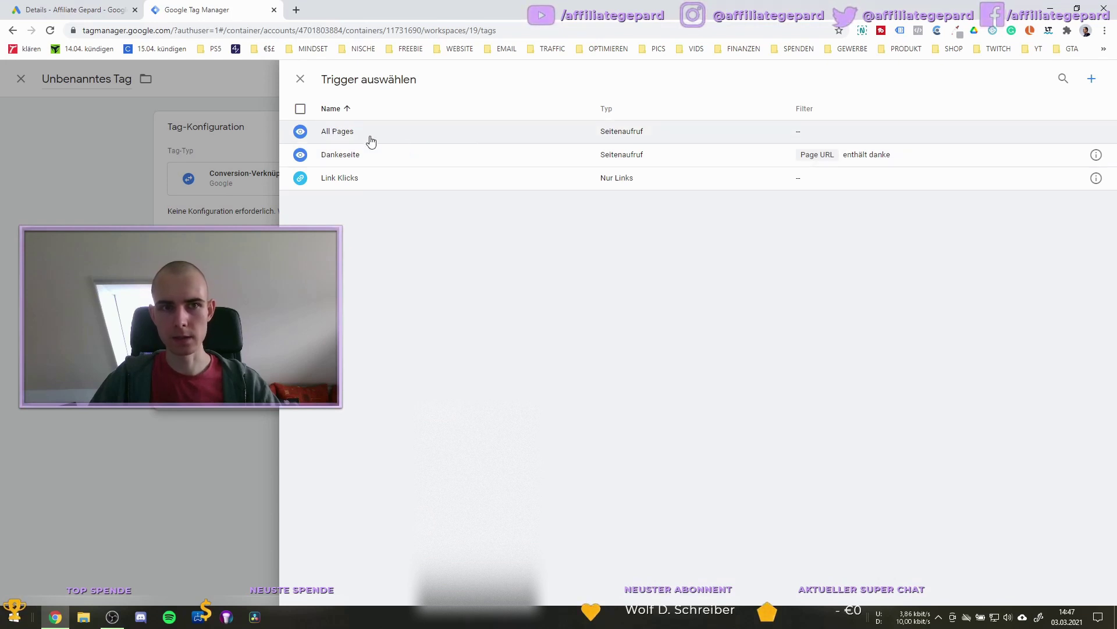
pyautogui.click(300, 79)
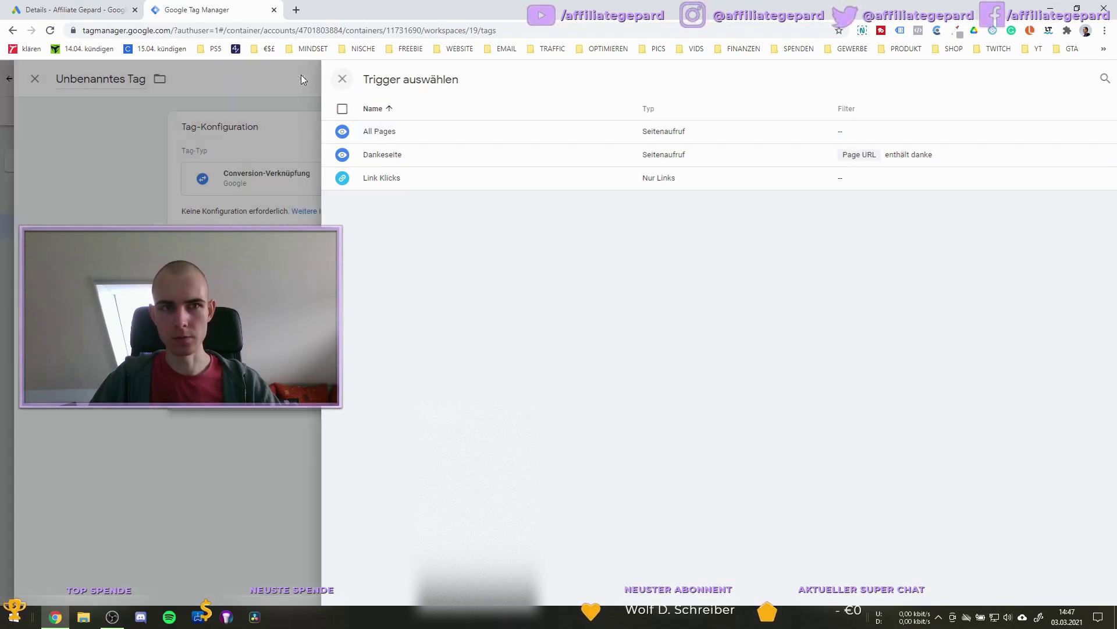
pyautogui.click(301, 80)
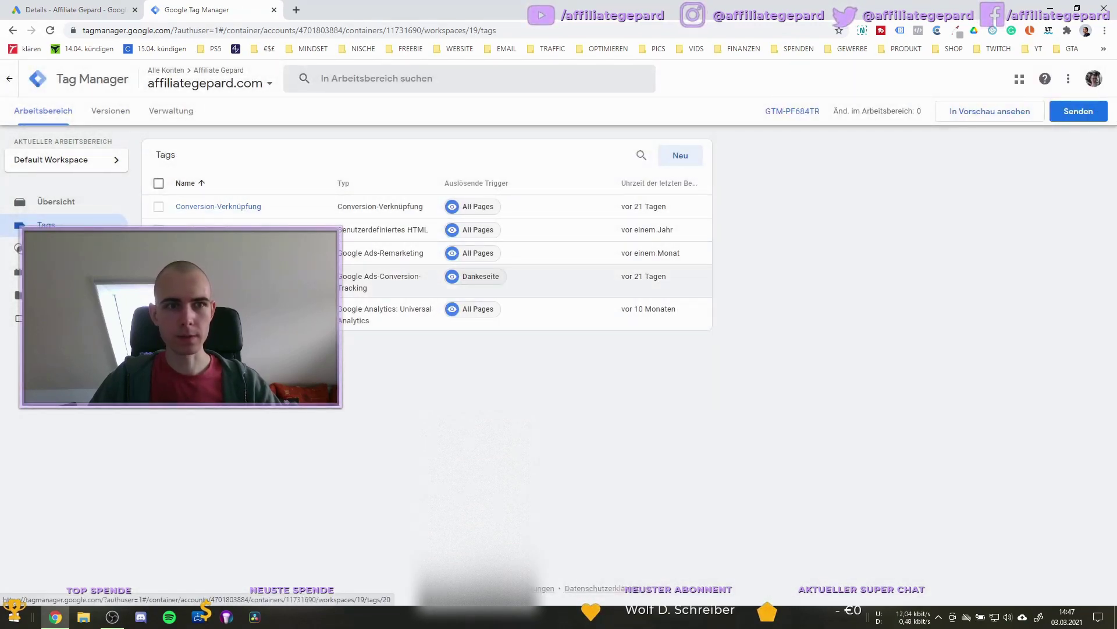
# - Switch to Google Ads and review the Affiliategepard Lead conversion's settings and Google Tag Manager setup instructions
pyautogui.click(55, 7)
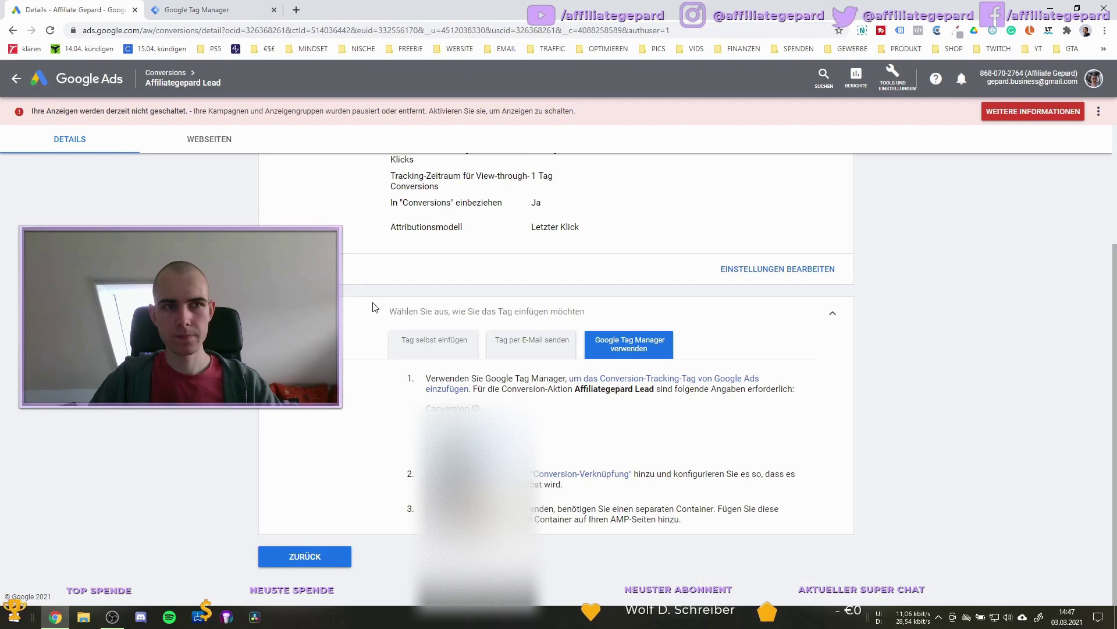
pyautogui.scroll(3, 373, 307)
pyautogui.scroll(-3, 408, 512)
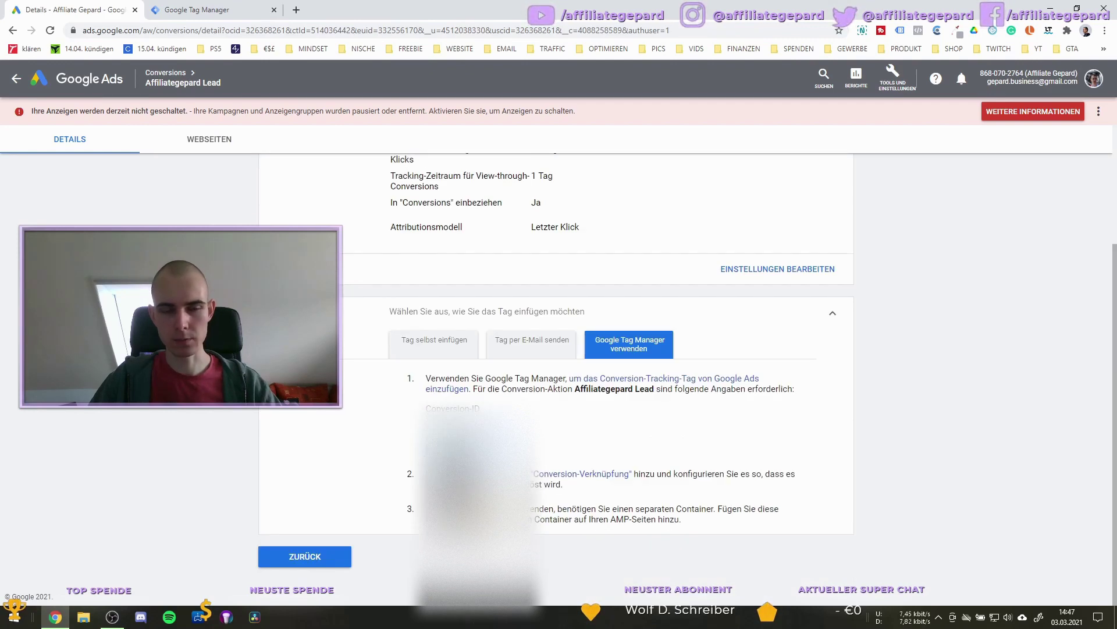
pyautogui.scroll(3, 553, 329)
pyautogui.scroll(-3, 553, 330)
pyautogui.scroll(3, 555, 334)
pyautogui.scroll(-3, 313, 516)
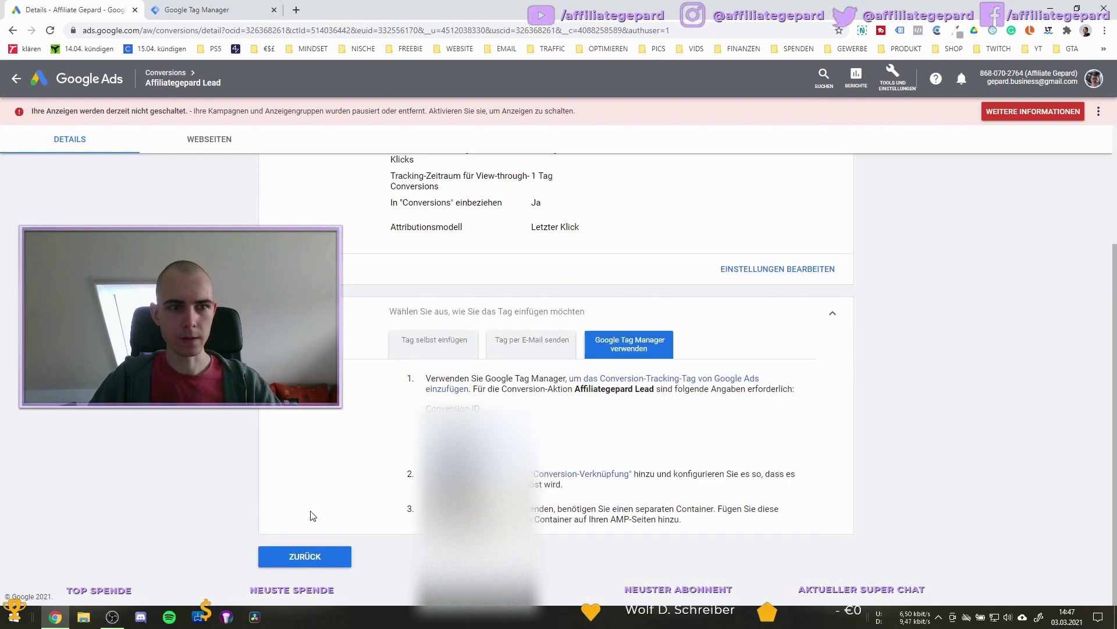
# - Return to the list of conversion actions and examine the tracking status of each action
pyautogui.click(288, 550)
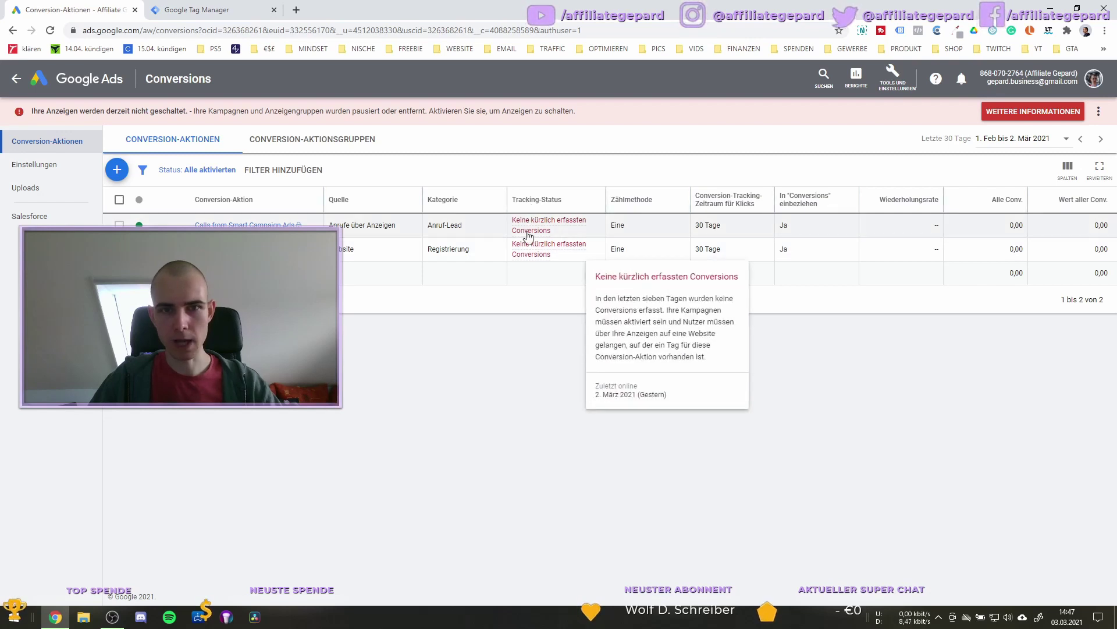
pyautogui.moveTo(523, 251)
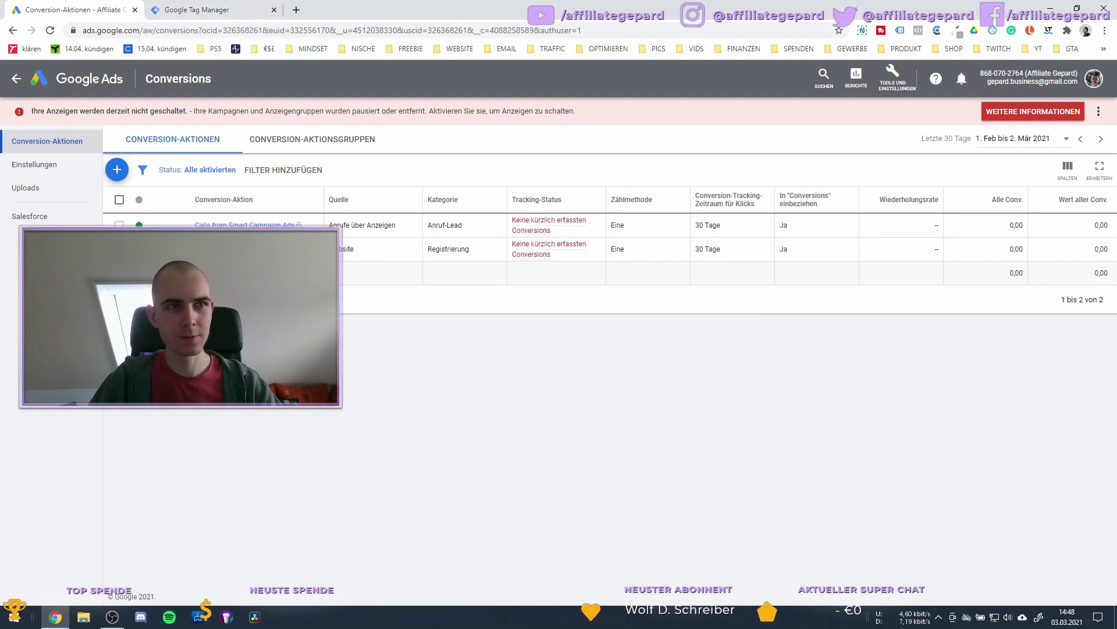
# - Go back to the campaigns overview and check the conversions figure for the 4 Ads Trainings - Affiliategepard campaign
pyautogui.click(16, 85)
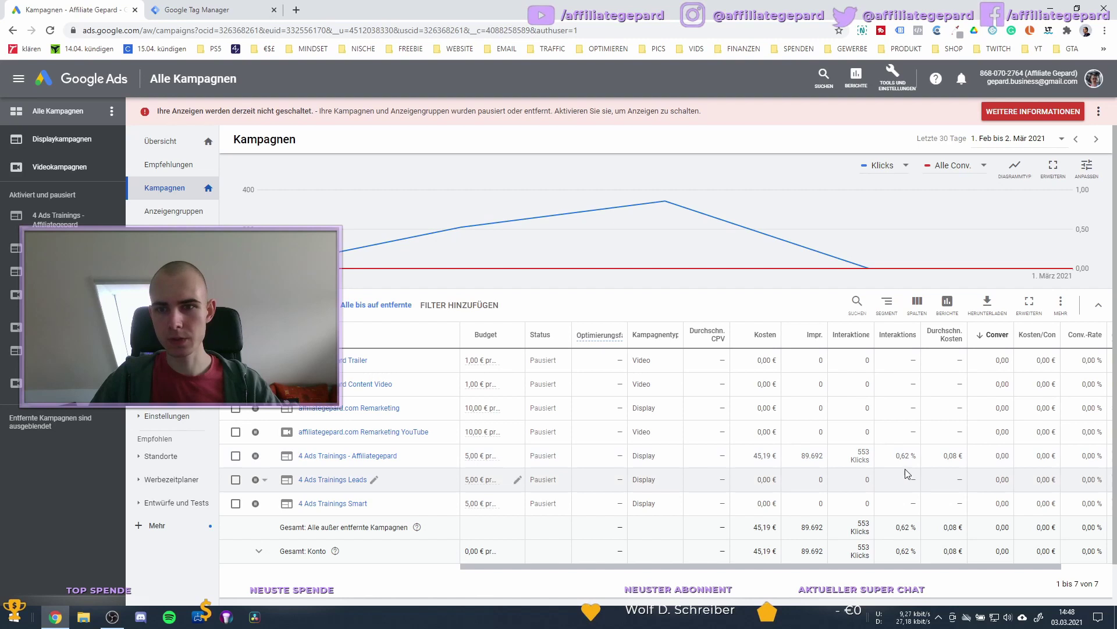
pyautogui.doubleClick(1002, 455)
pyautogui.click(993, 462)
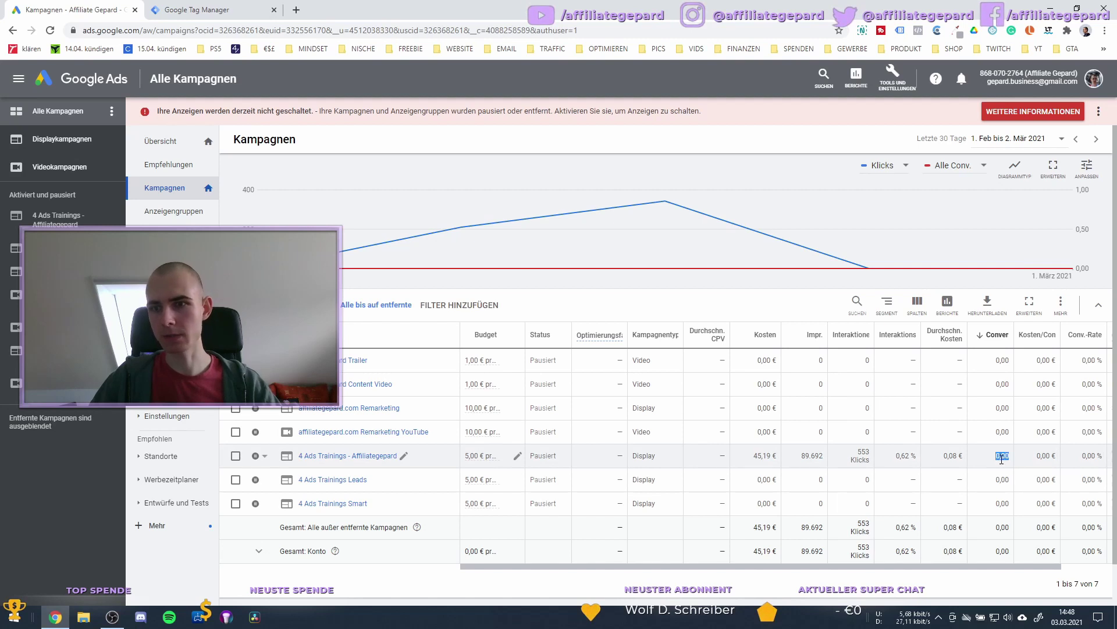
pyautogui.doubleClick(1001, 455)
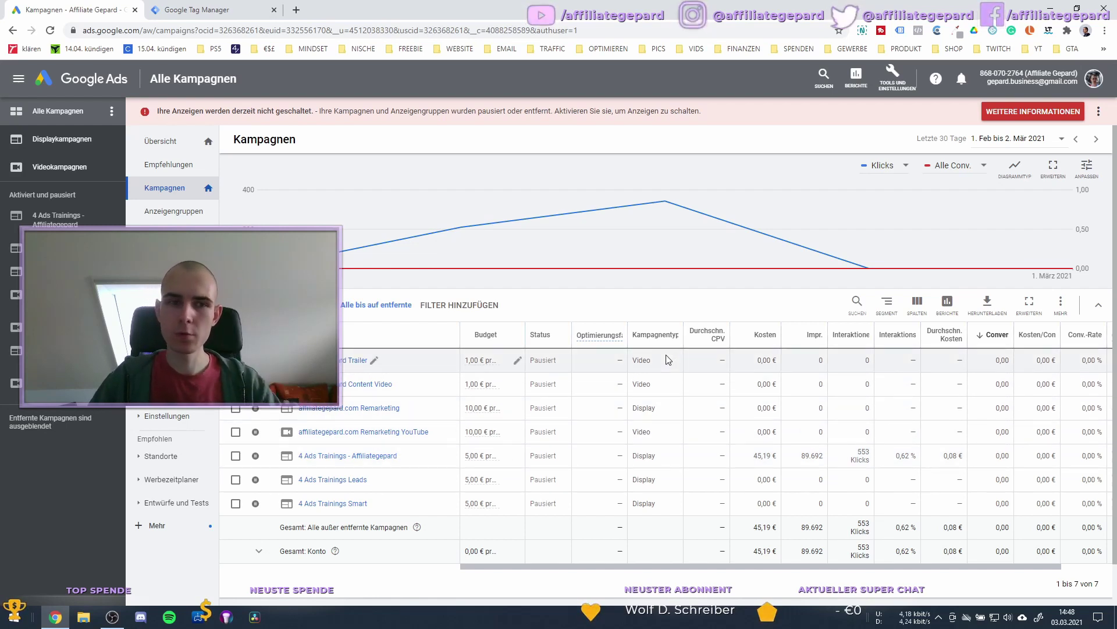
# - Open the Chrome Web Store's extensions home page in a new browser tab
pyautogui.click(214, 13)
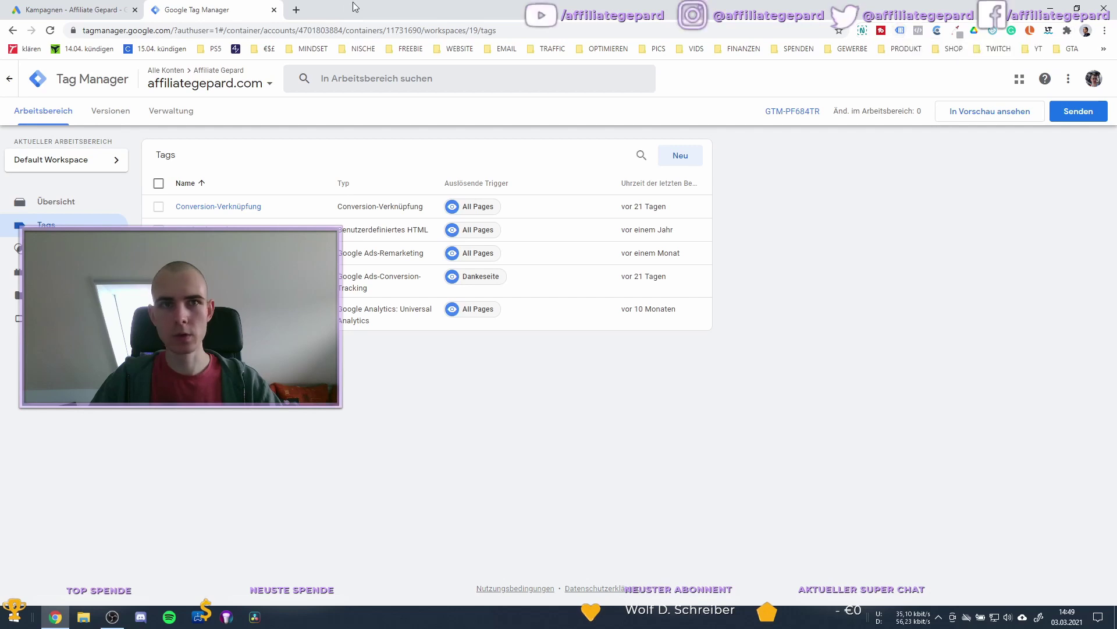
pyautogui.click(296, 10)
pyautogui.write('chrome-error://chromewebdata')
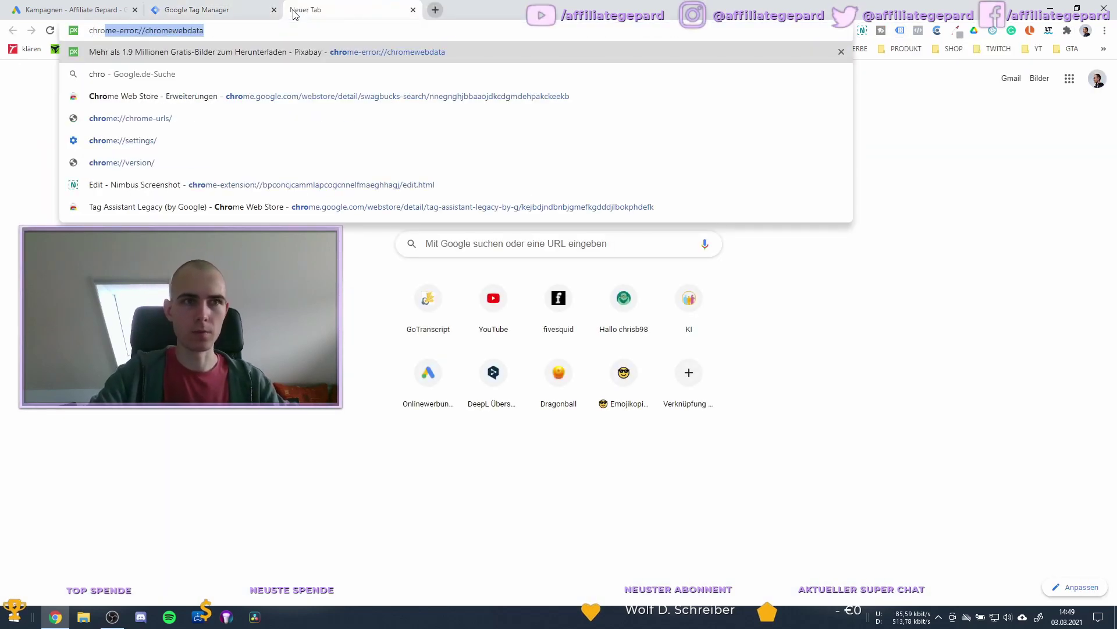
pyautogui.press('Down')
pyautogui.press('Down')
pyautogui.press('Return')
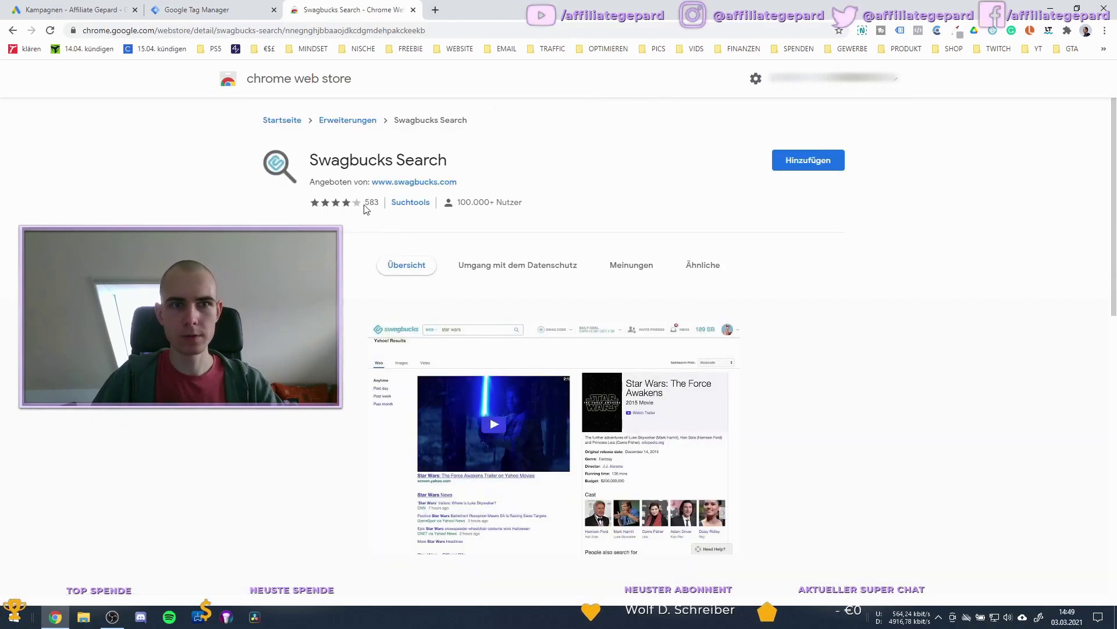
pyautogui.click(278, 86)
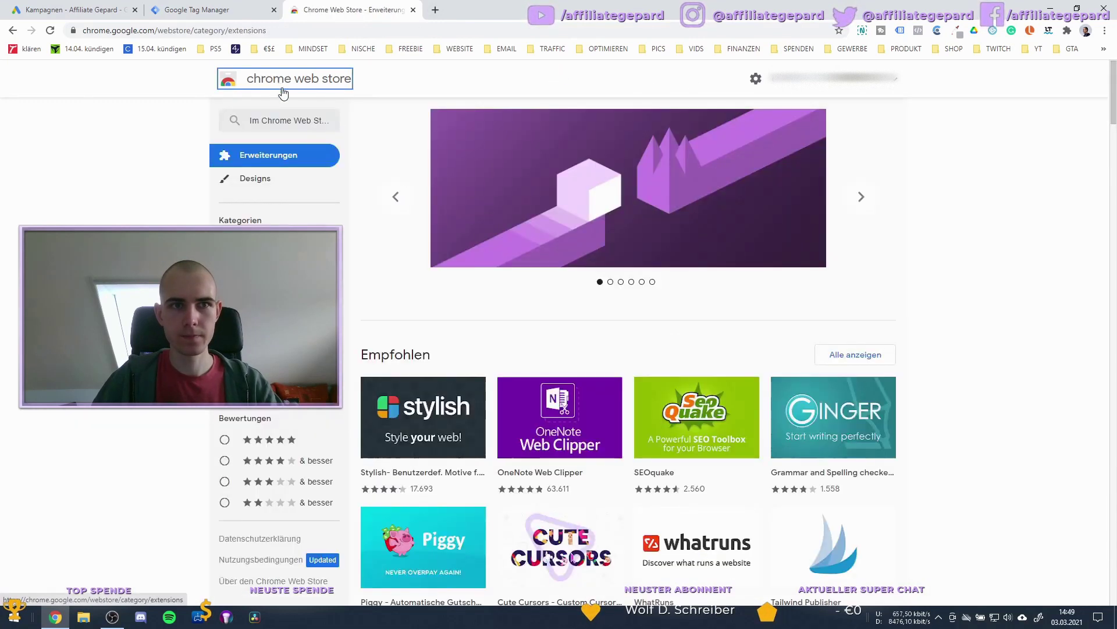
# - Search the Chrome Web Store for "tag manager" and look through the listed extensions
pyautogui.click(291, 122)
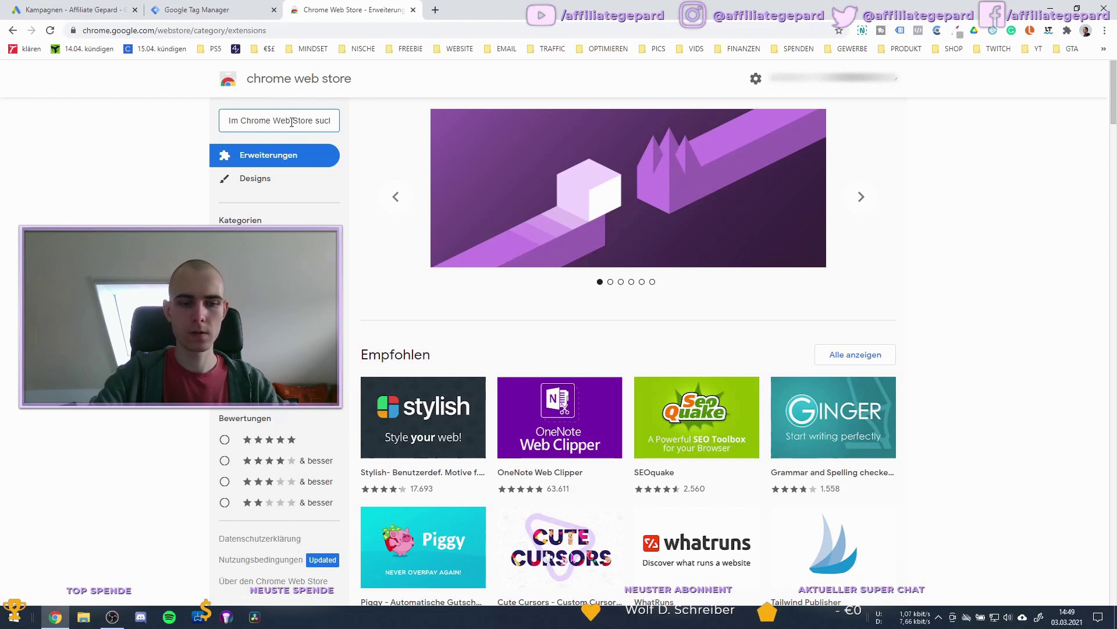
pyautogui.write('tag ')
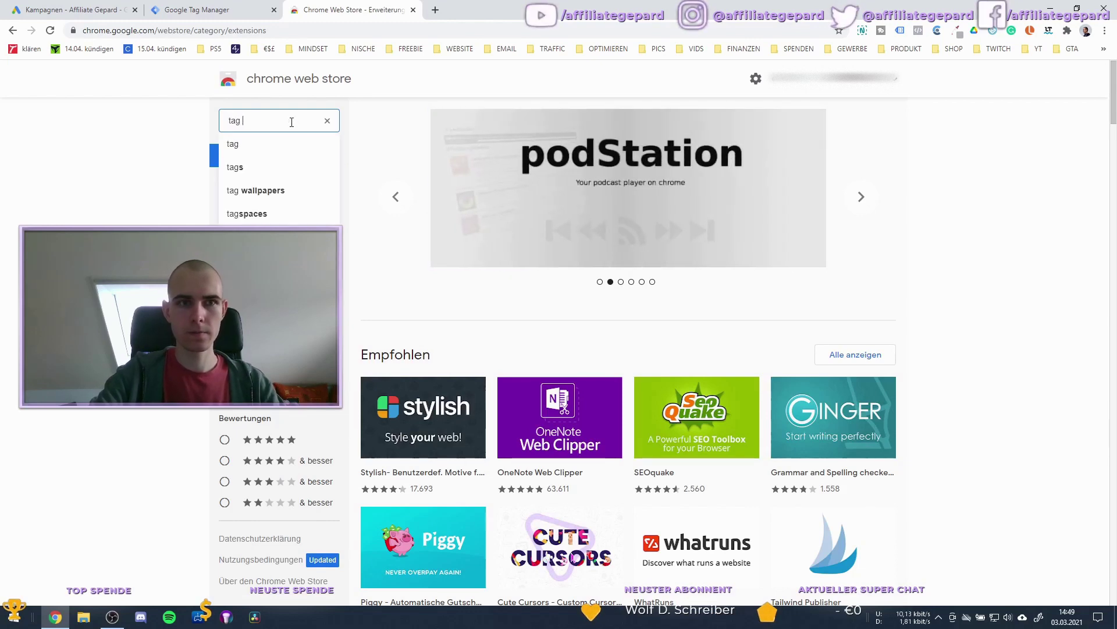
pyautogui.write('manager')
pyautogui.press('Return')
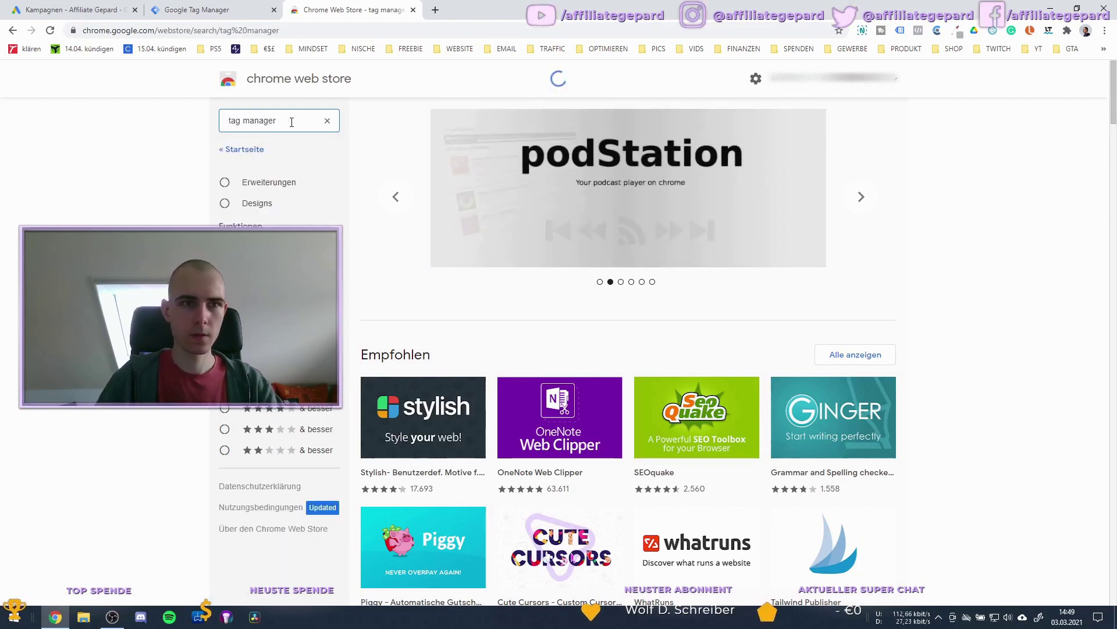
pyautogui.scroll(-1, 719, 294)
pyautogui.scroll(-2, 717, 295)
pyautogui.scroll(3, 717, 295)
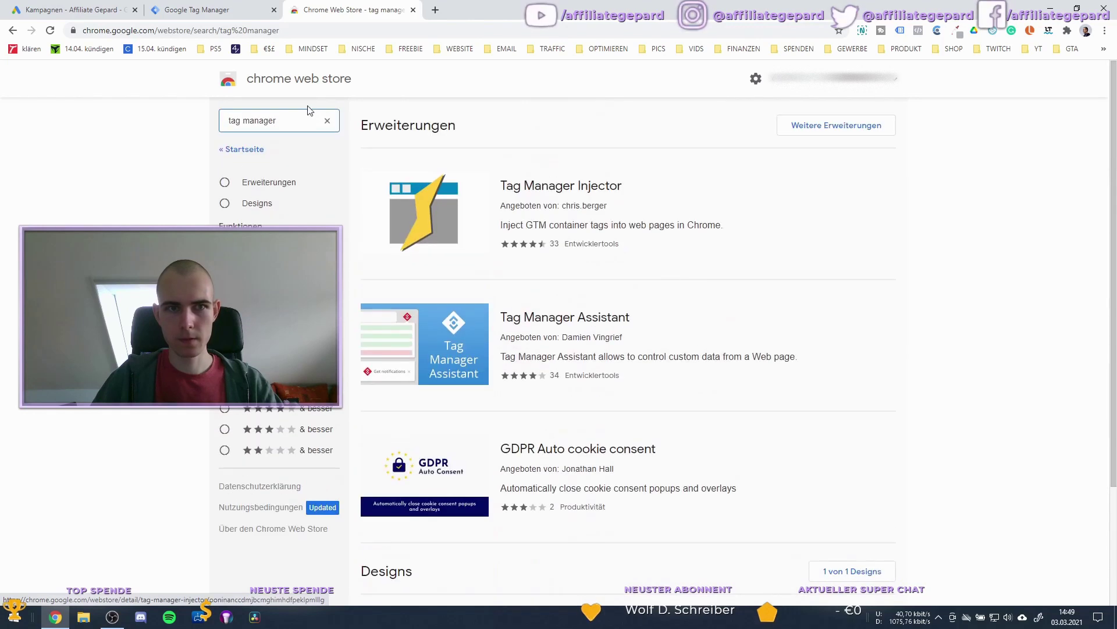
# - Search the store for "tag assistant" and open the Tag Assistant Legacy (by Google) extension's page
pyautogui.doubleClick(271, 124)
pyautogui.write('tag assistant')
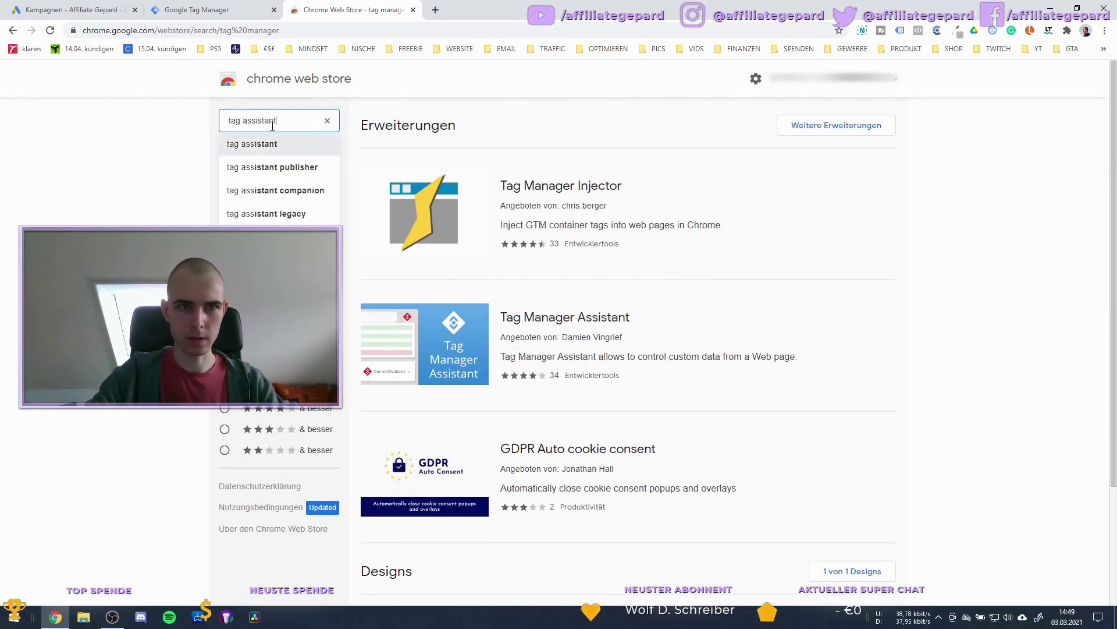
pyautogui.press('Return')
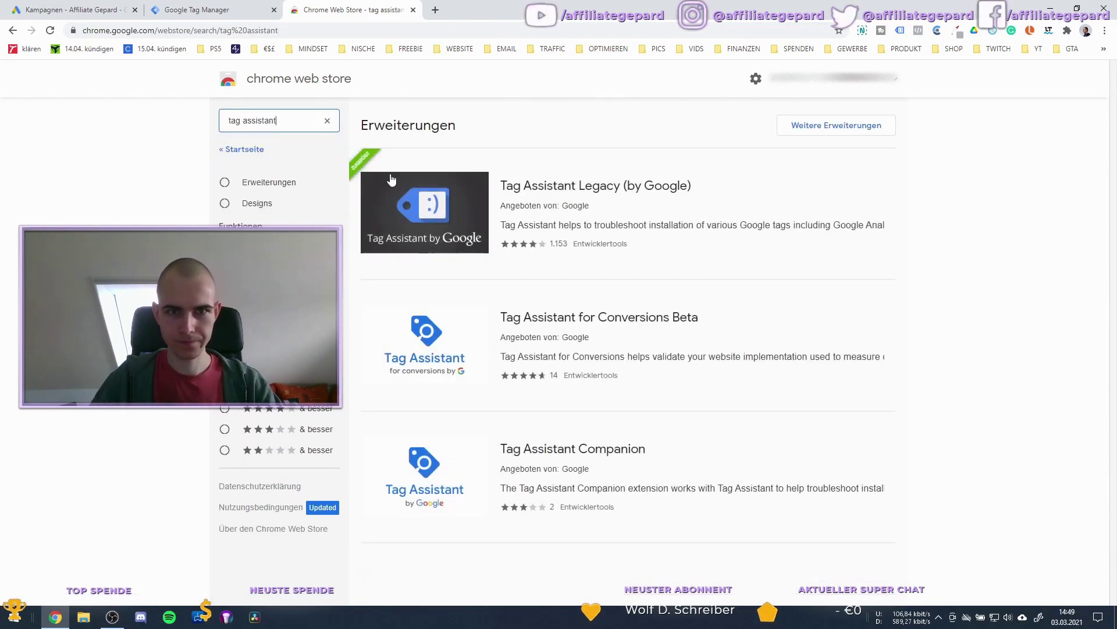
pyautogui.click(565, 189)
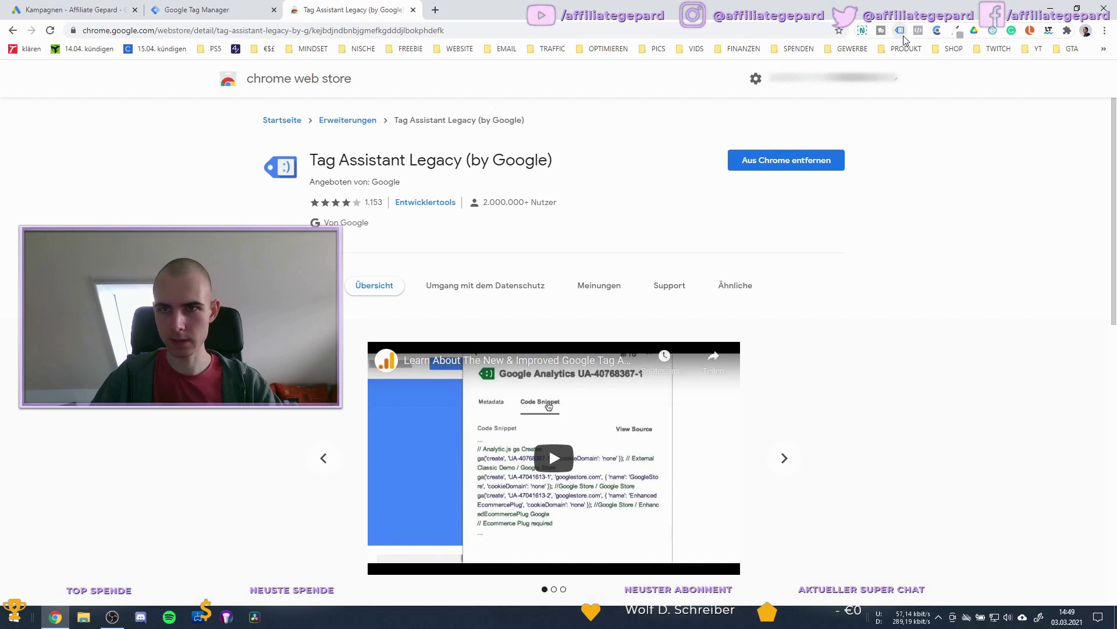
# - Open affiliategepard.com in a new browser tab and go to its 4 Ads Trainings page
pyautogui.click(435, 10)
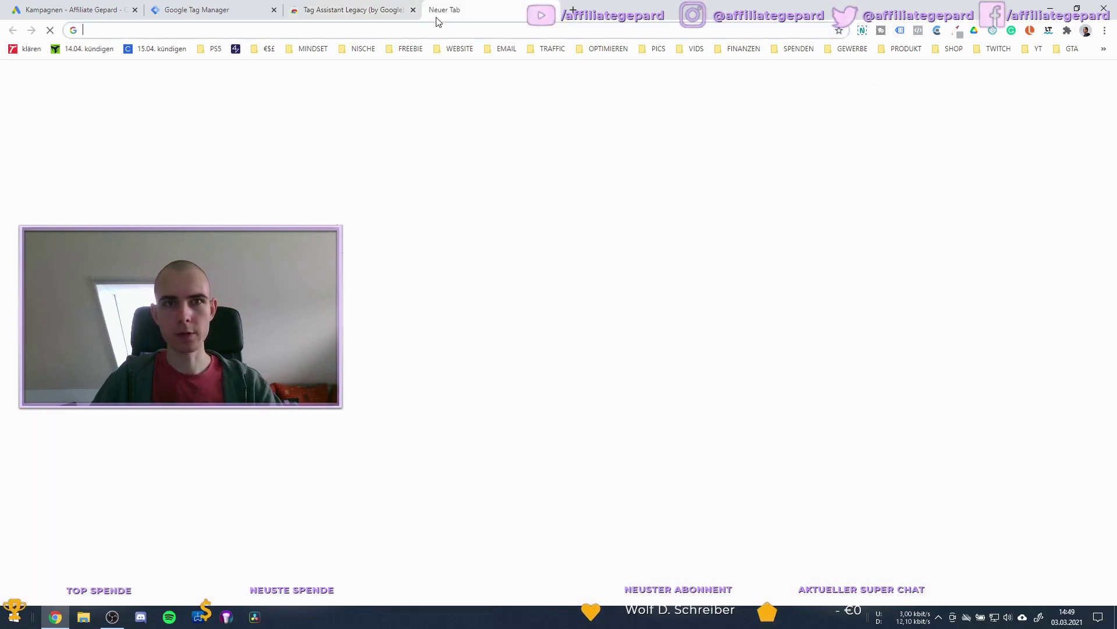
pyautogui.write('f')
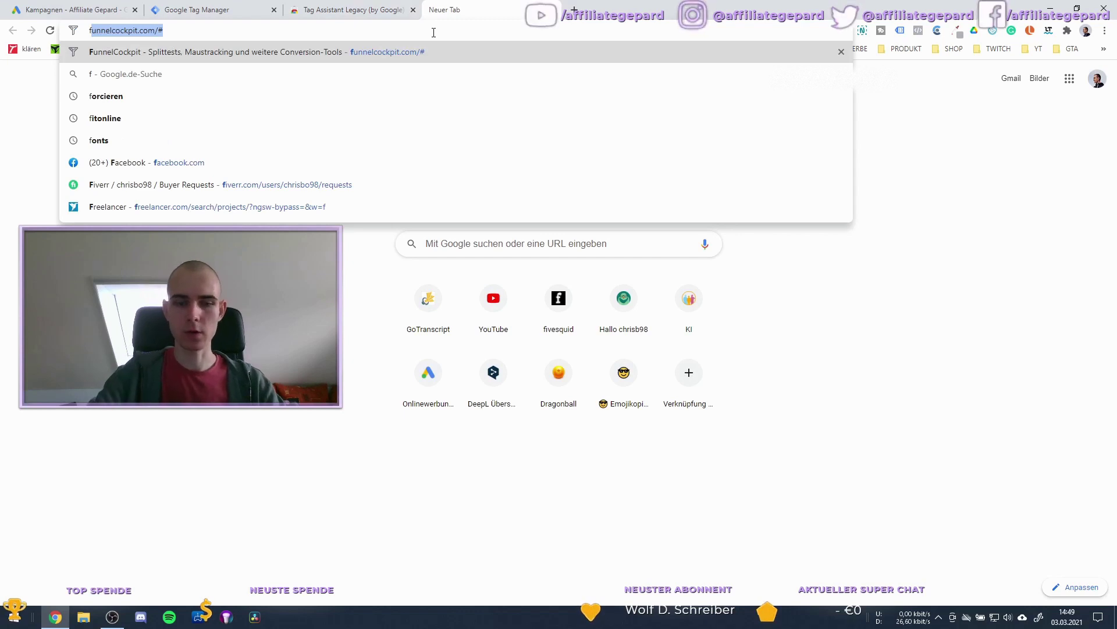
pyautogui.press('BackSpace')
pyautogui.press('BackSpace')
pyautogui.write('ht')
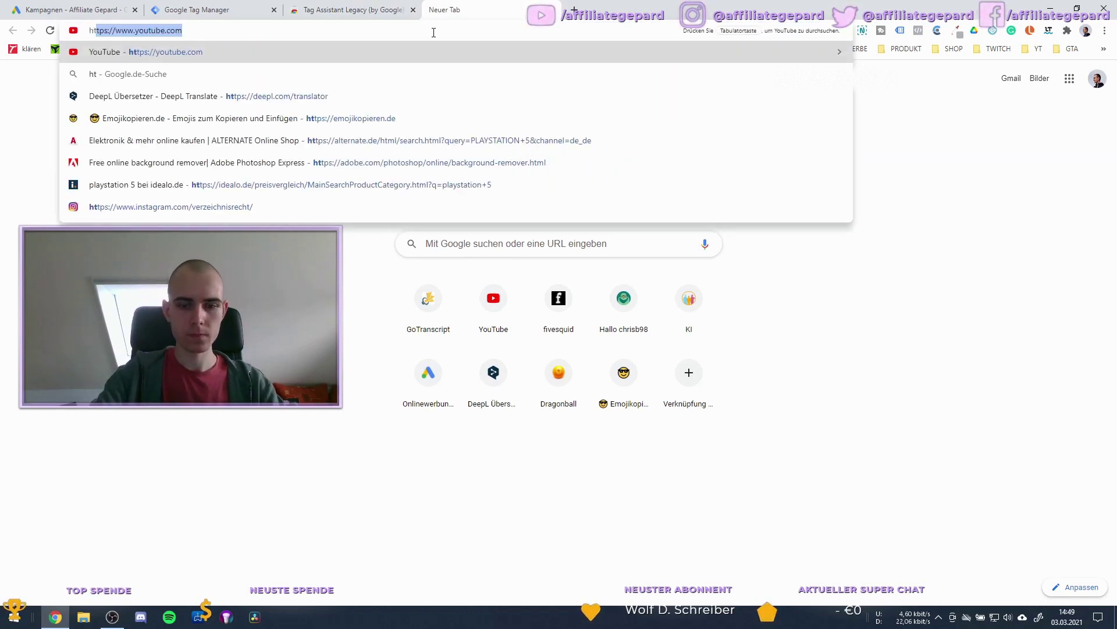
pyautogui.press('BackSpace')
pyautogui.press('BackSpace')
pyautogui.press('BackSpace')
pyautogui.write('aff')
pyautogui.press('Return')
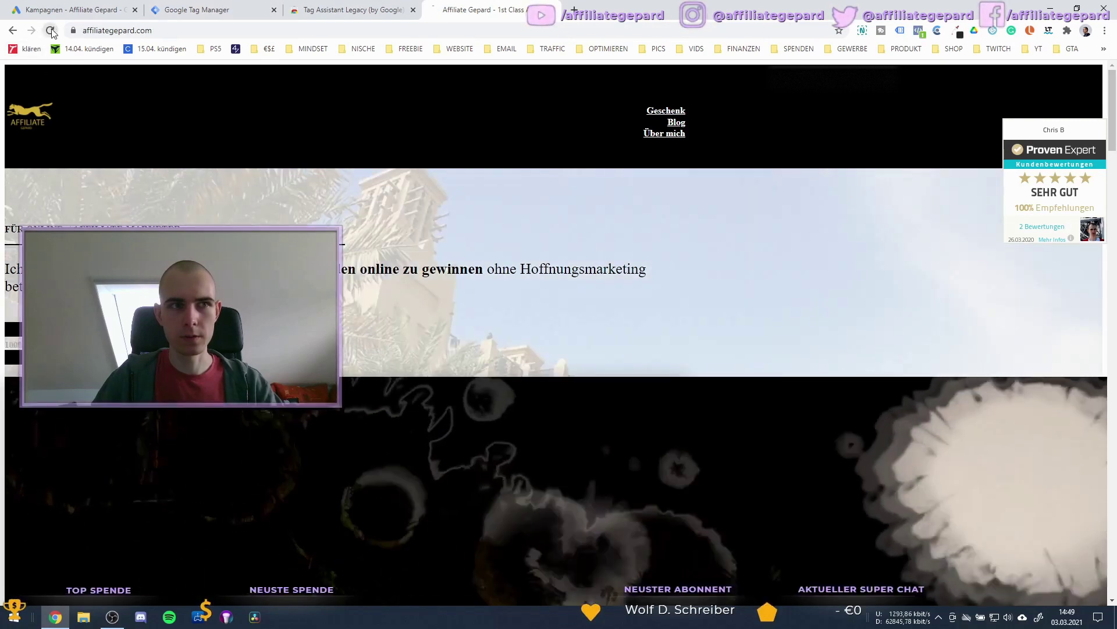
pyautogui.click(51, 32)
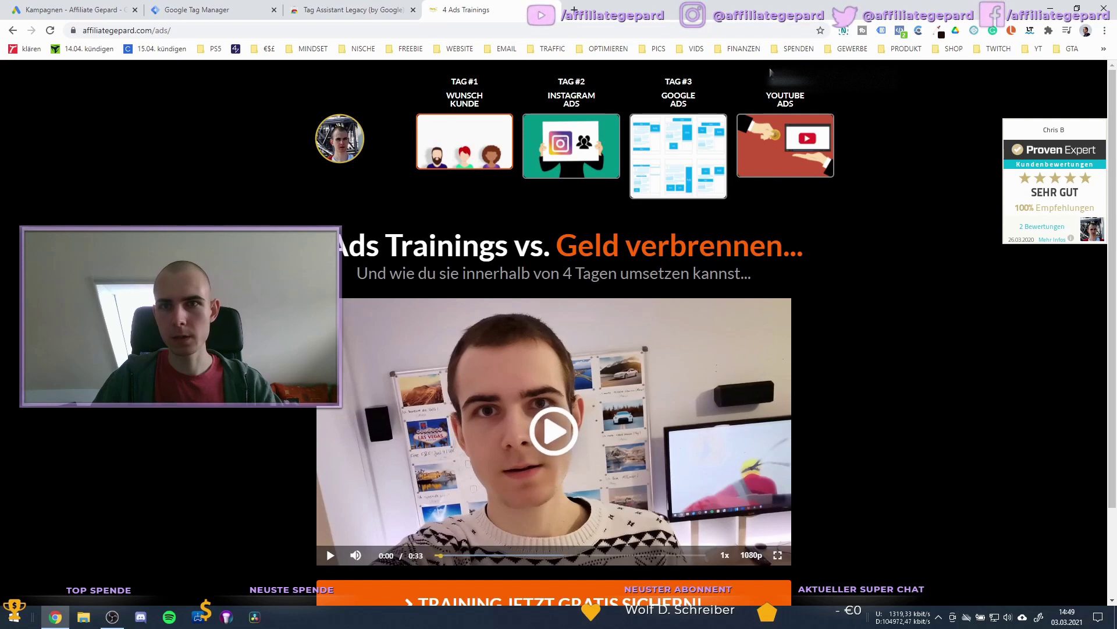
# - Enable Tag Assistant Legacy for the 4 Ads Trainings page, reload the page and review the tag analysis
pyautogui.click(884, 32)
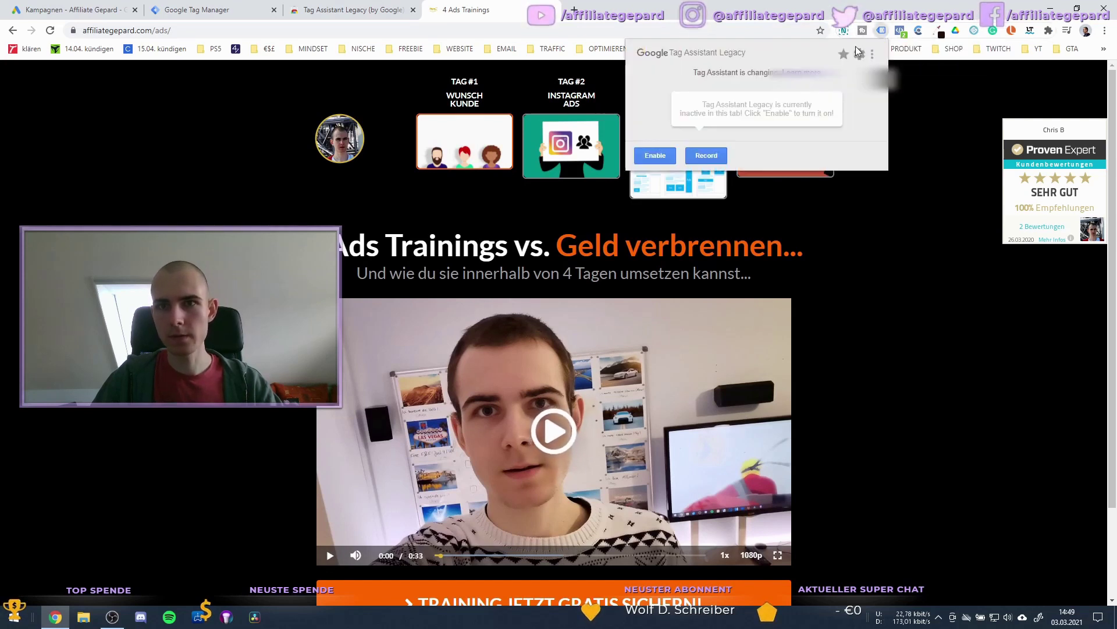
pyautogui.click(656, 157)
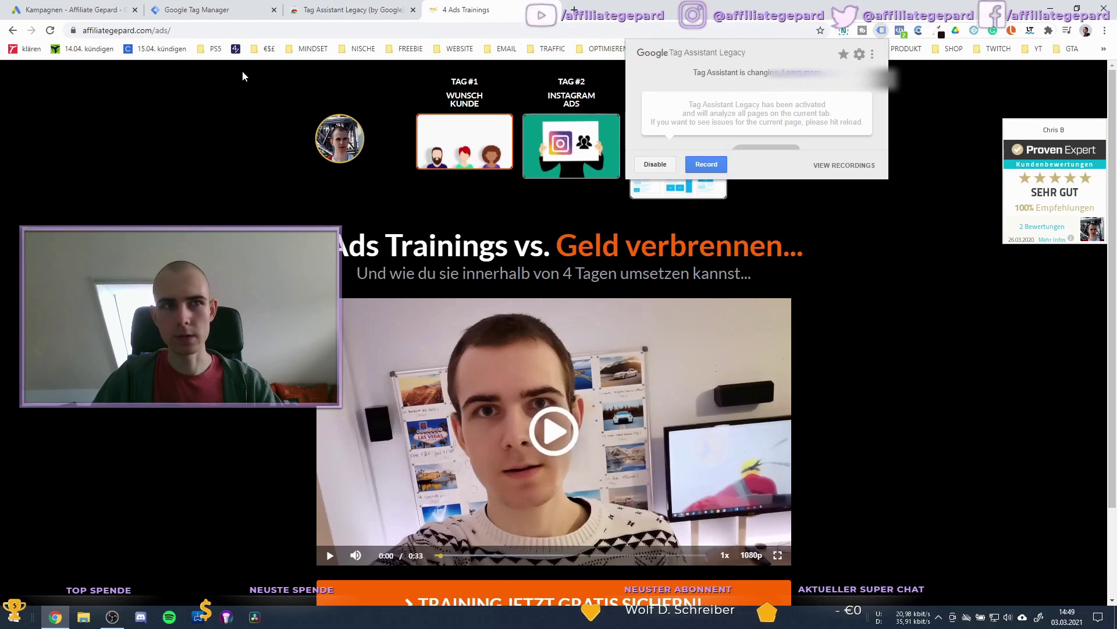
pyautogui.click(50, 30)
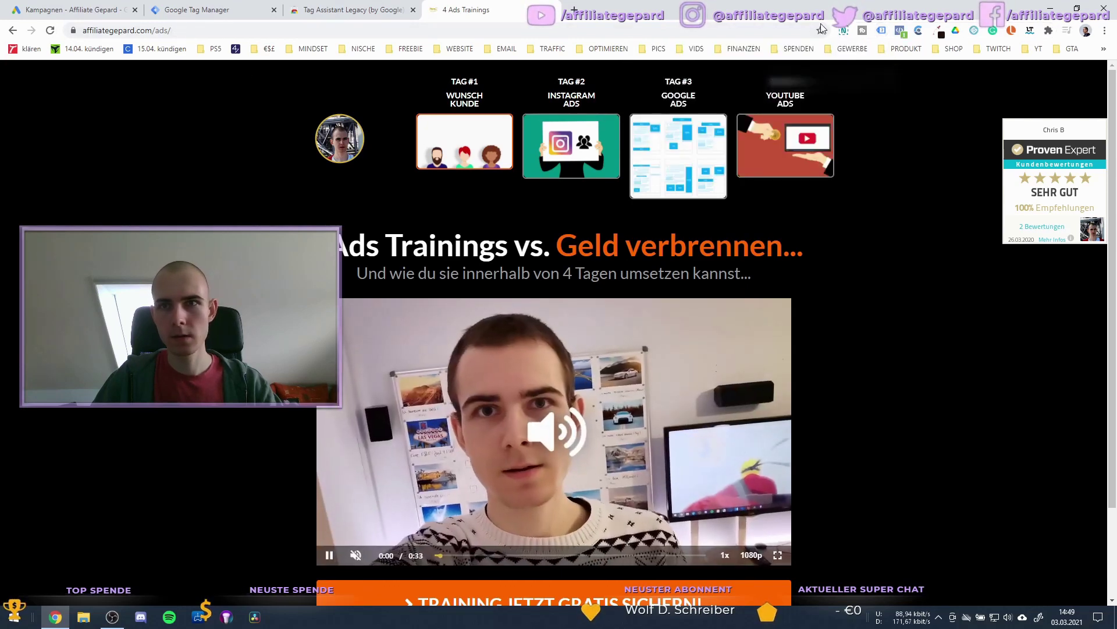
pyautogui.click(878, 31)
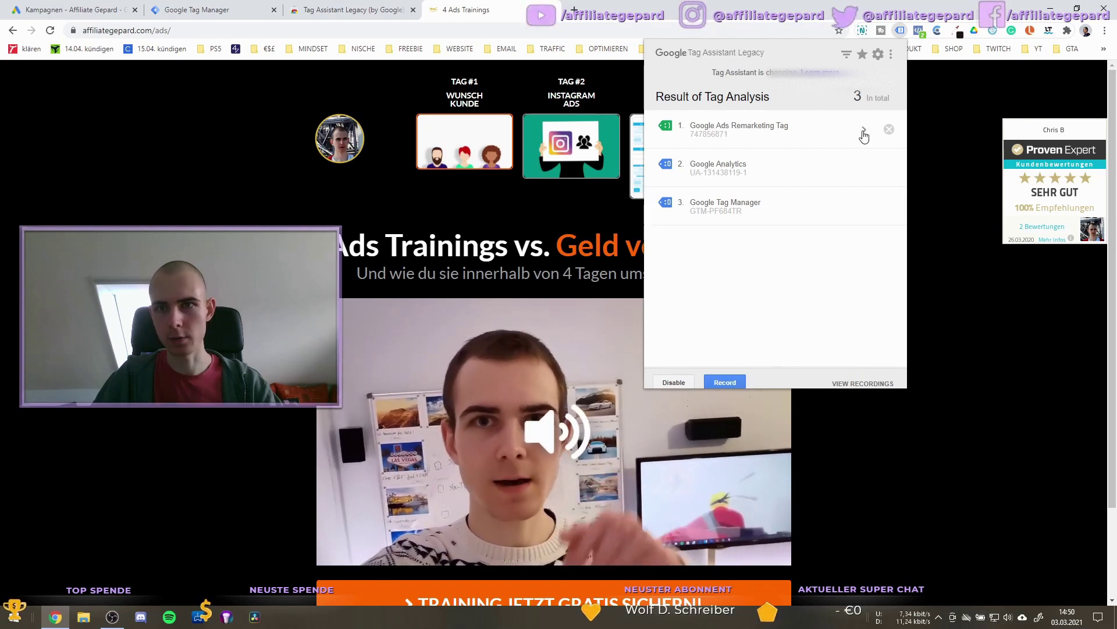
# - Close the 4 Ads Trainings page and the Chrome Web Store page to return to Google Tag Manager
pyautogui.click(937, 243)
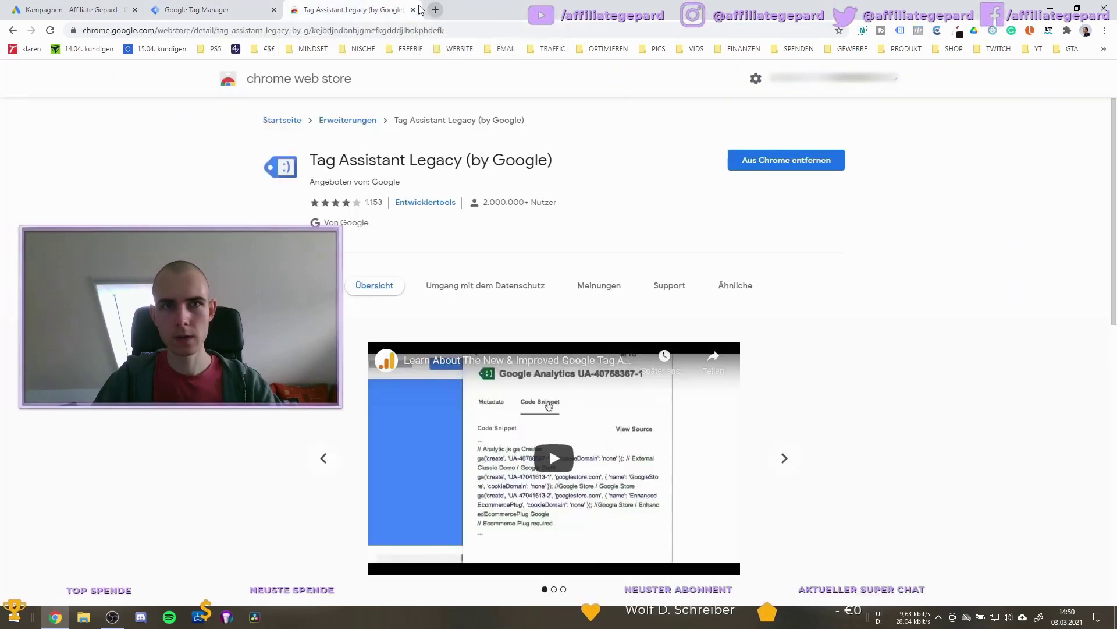
pyautogui.hotkey('ctrl', 'w')
pyautogui.click(414, 10)
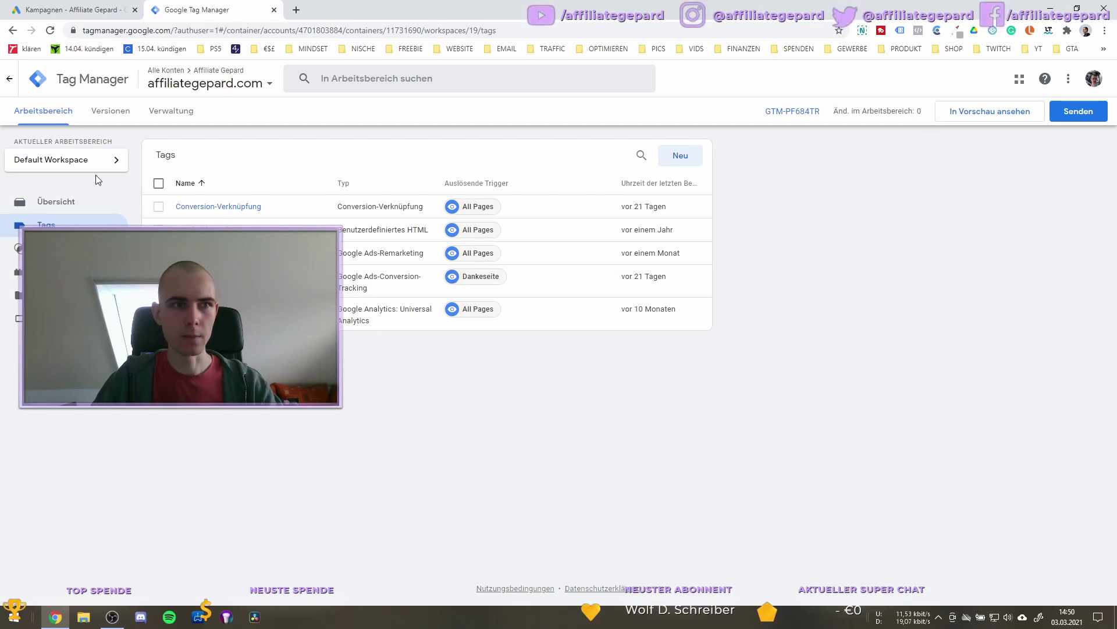
# - Create a Conversion-Verknüpfung tag with the All Pages trigger and save it as "Conversion-Verknüpfung 1"
pyautogui.click(681, 155)
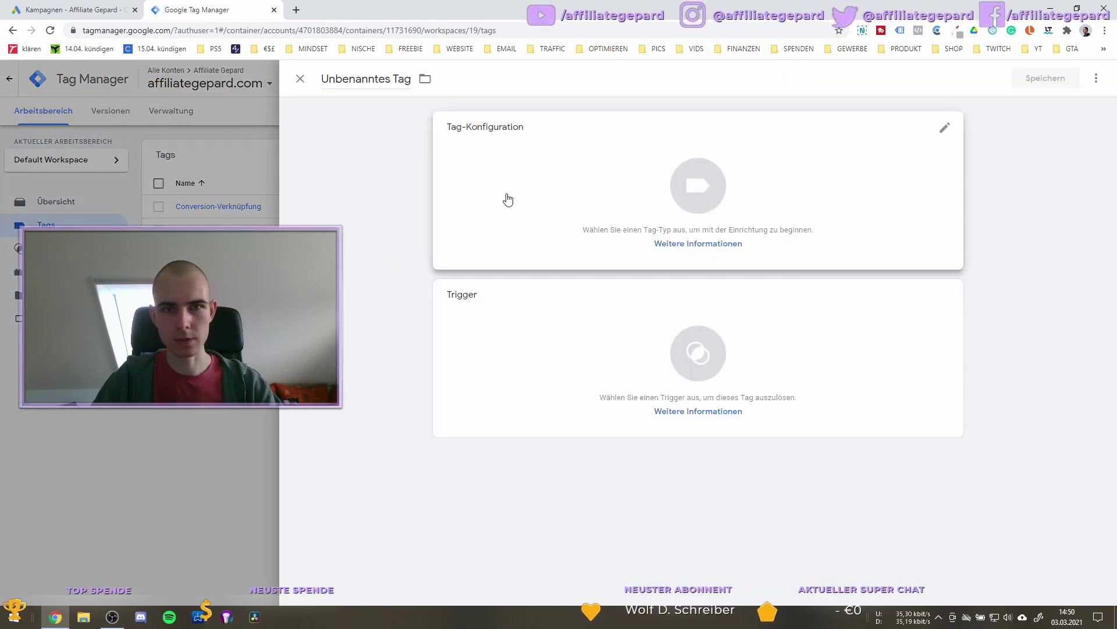
pyautogui.click(515, 203)
pyautogui.click(847, 414)
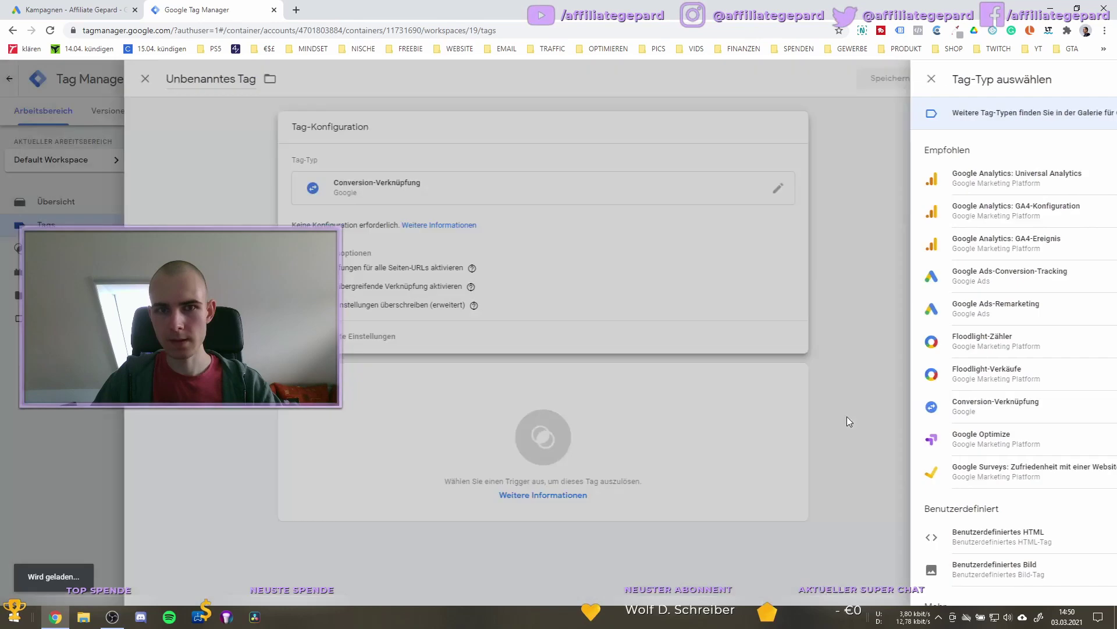
pyautogui.click(544, 416)
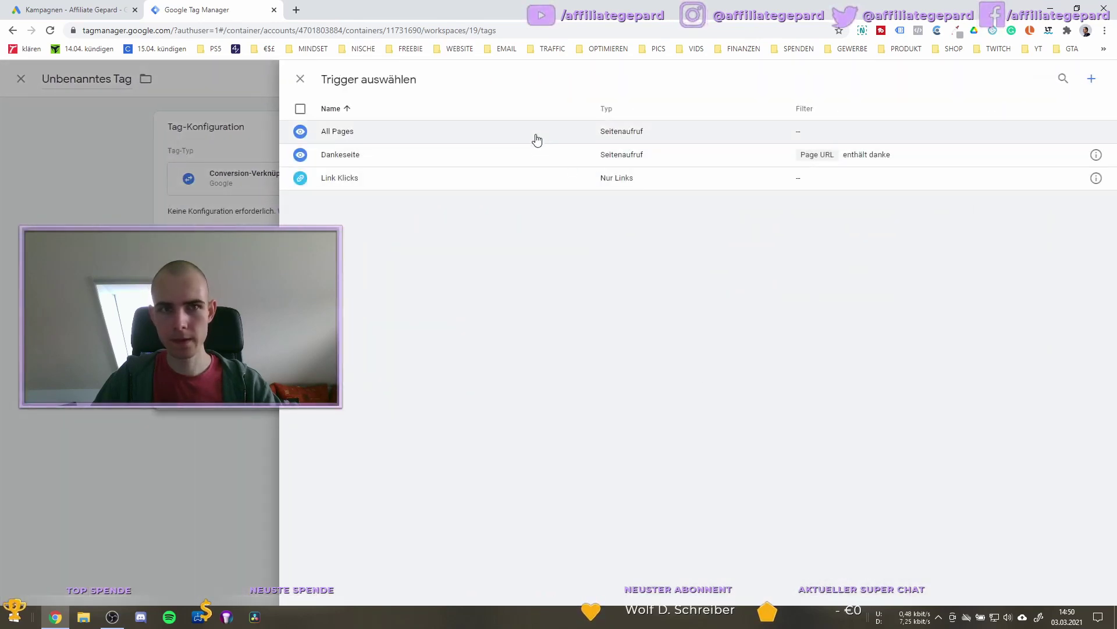
pyautogui.click(534, 138)
pyautogui.click(1045, 78)
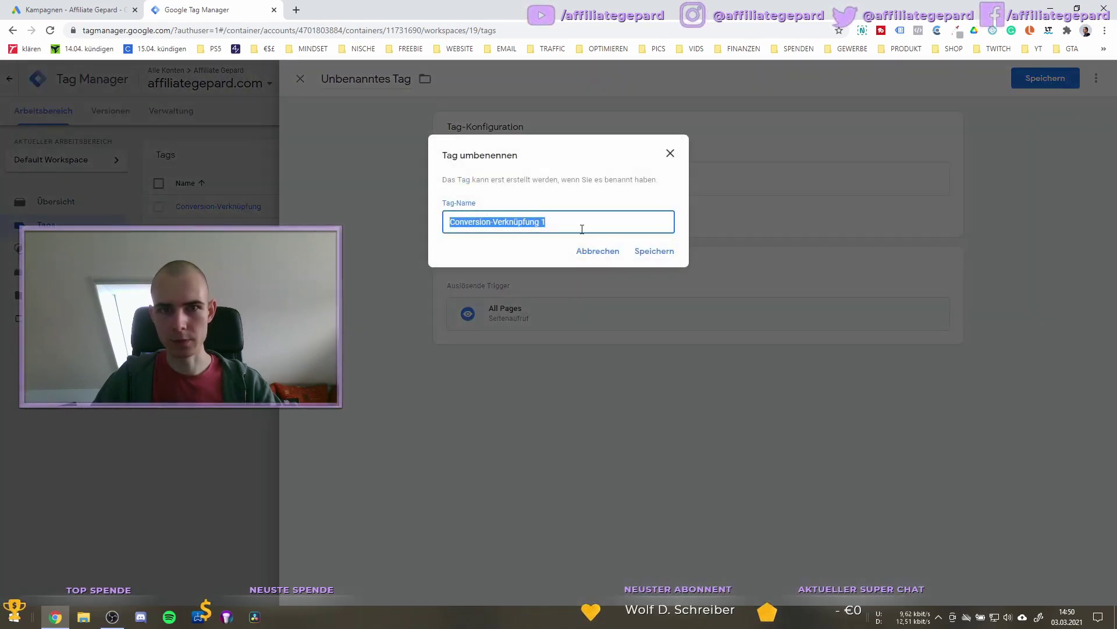
pyautogui.click(627, 253)
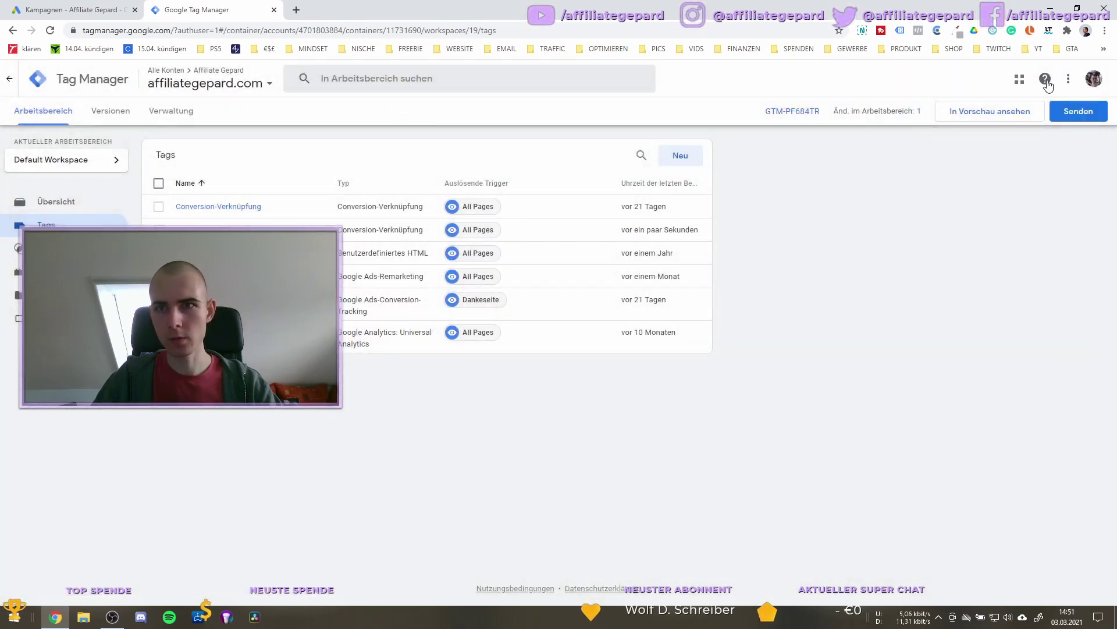
# - Start the workspace preview on affiliategepard.com and pause the home page's video
pyautogui.click(985, 115)
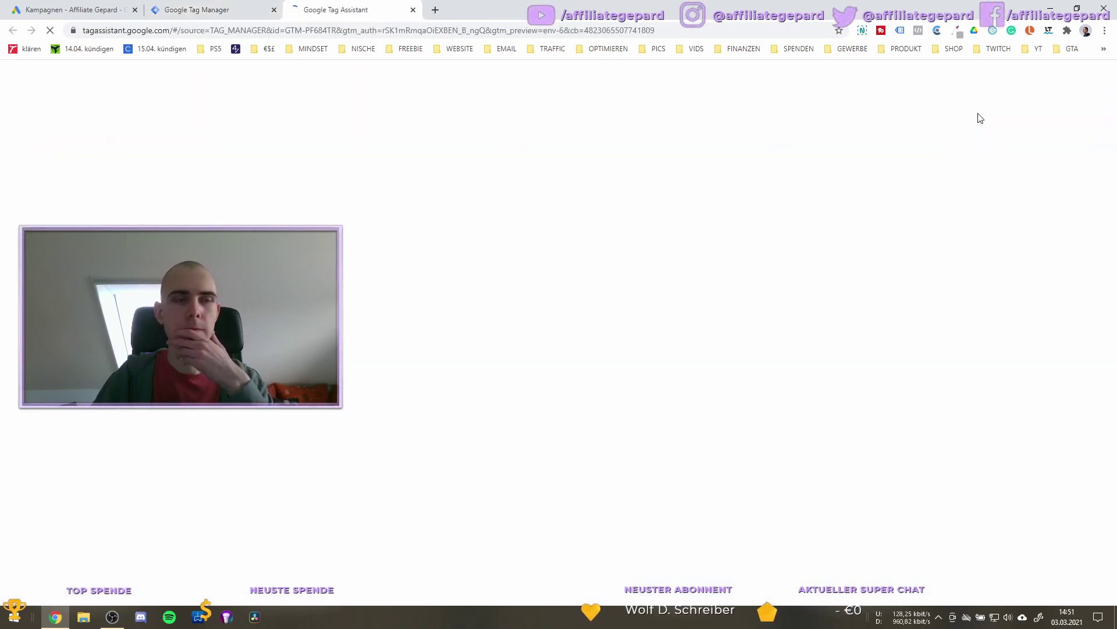
pyautogui.click(560, 374)
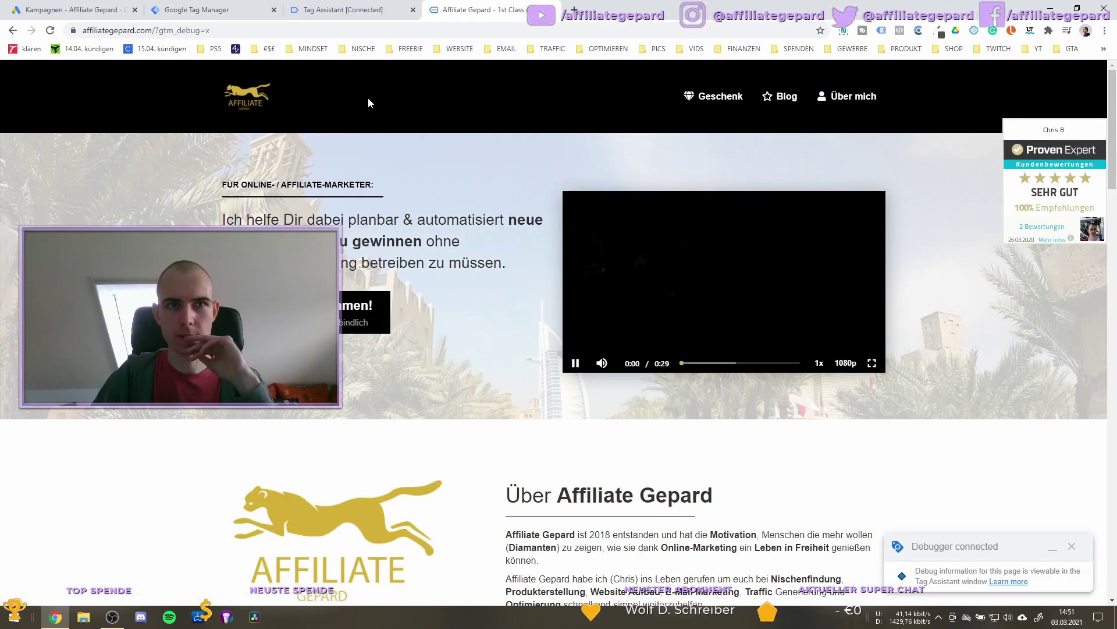
pyautogui.click(572, 368)
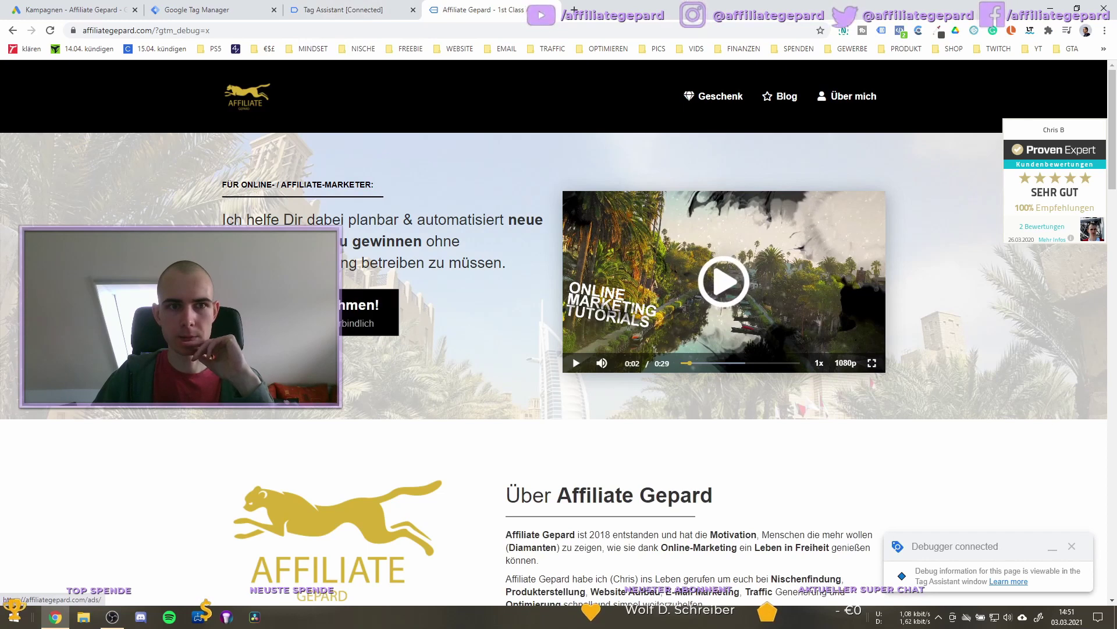
# - Open the 4 Ads Trainings page on the previewed site, pause its video and review the fired tags in Tag Assistant's summary
pyautogui.click(326, 311)
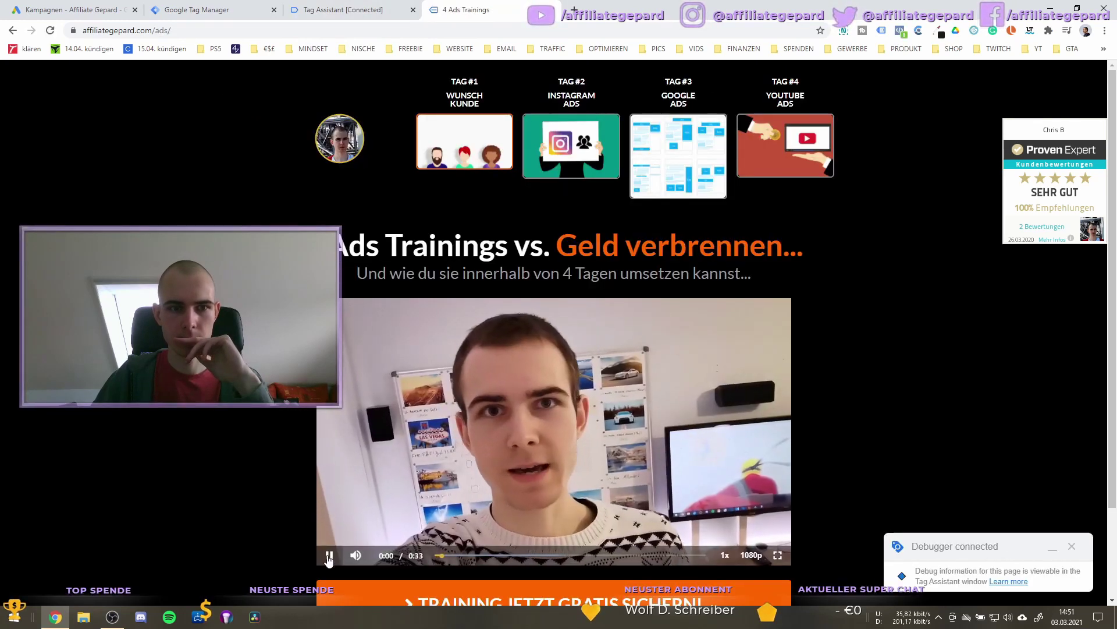
pyautogui.click(328, 557)
pyautogui.scroll(-2, 408, 350)
pyautogui.scroll(2, 465, 156)
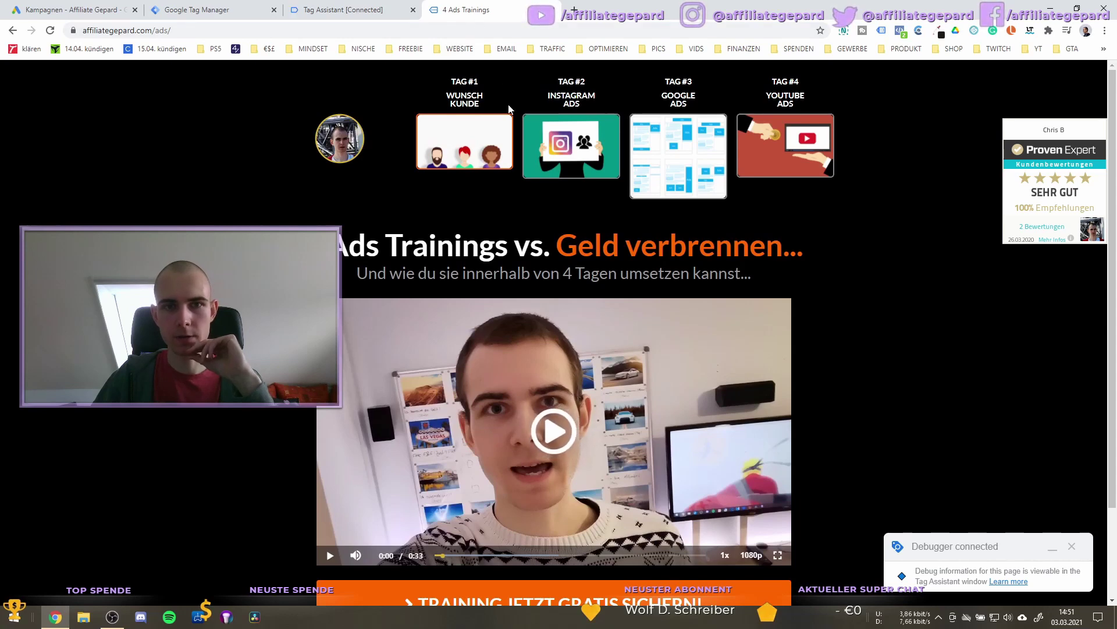
pyautogui.click(343, 8)
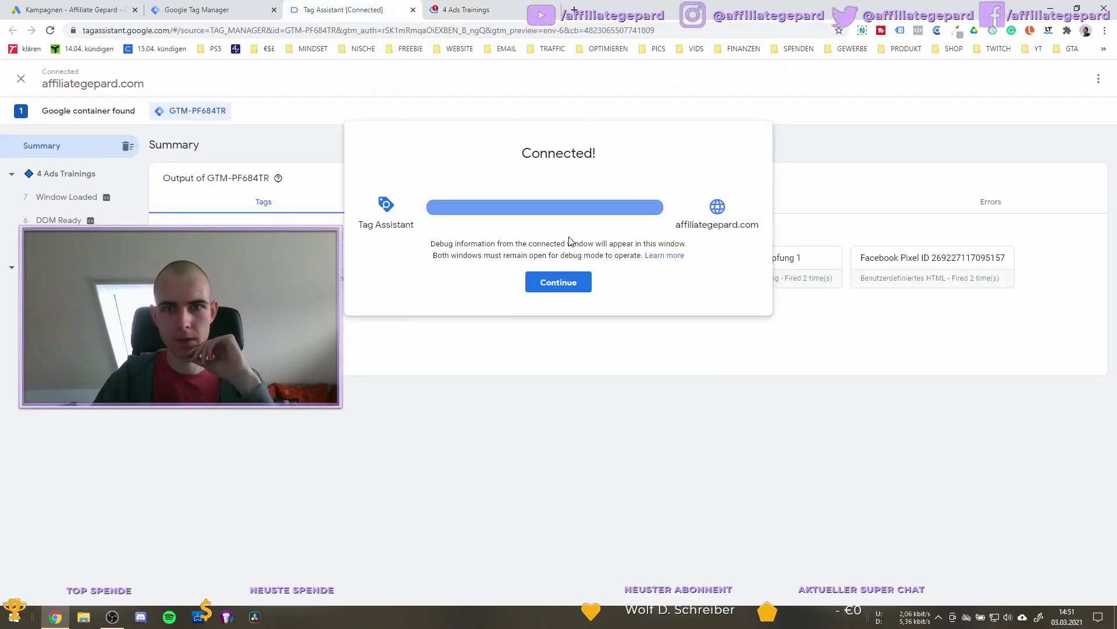
pyautogui.click(557, 283)
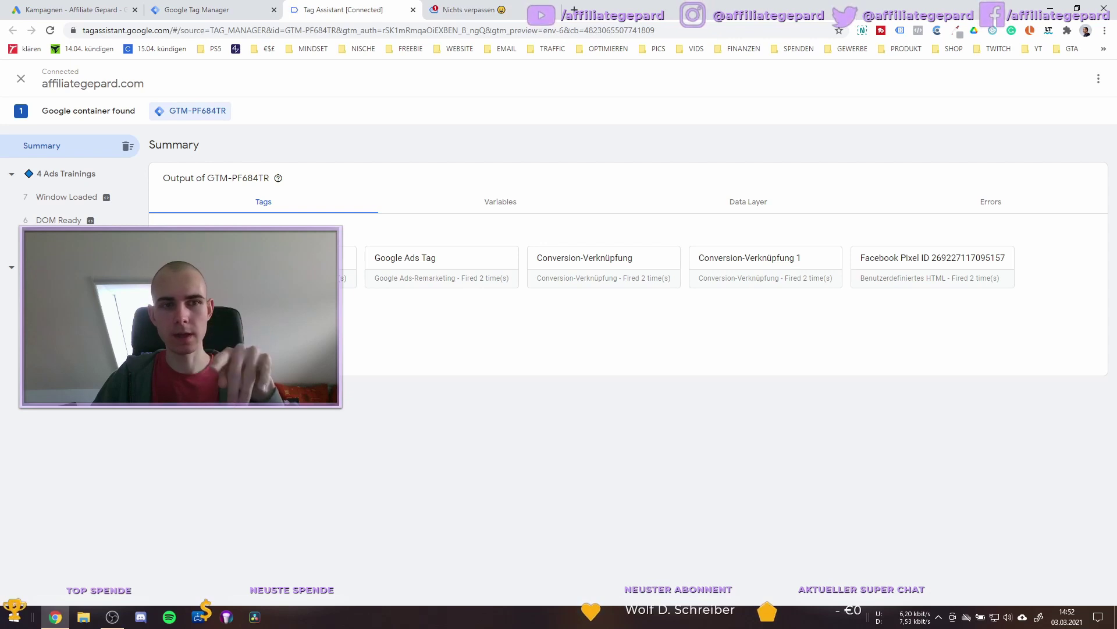
# - Submit the 4 Ads Trainings pre-registration form with the contact's e-mail and check the fired tags in Tag Assistant's summary
pyautogui.click(492, 10)
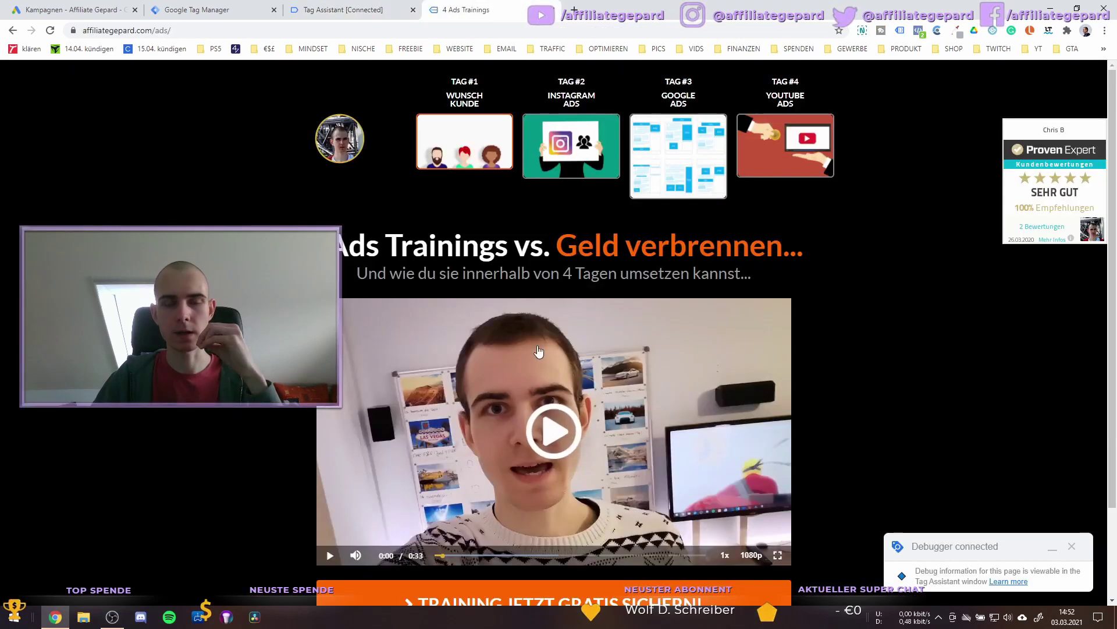
pyautogui.scroll(-2, 549, 419)
pyautogui.scroll(2, 548, 419)
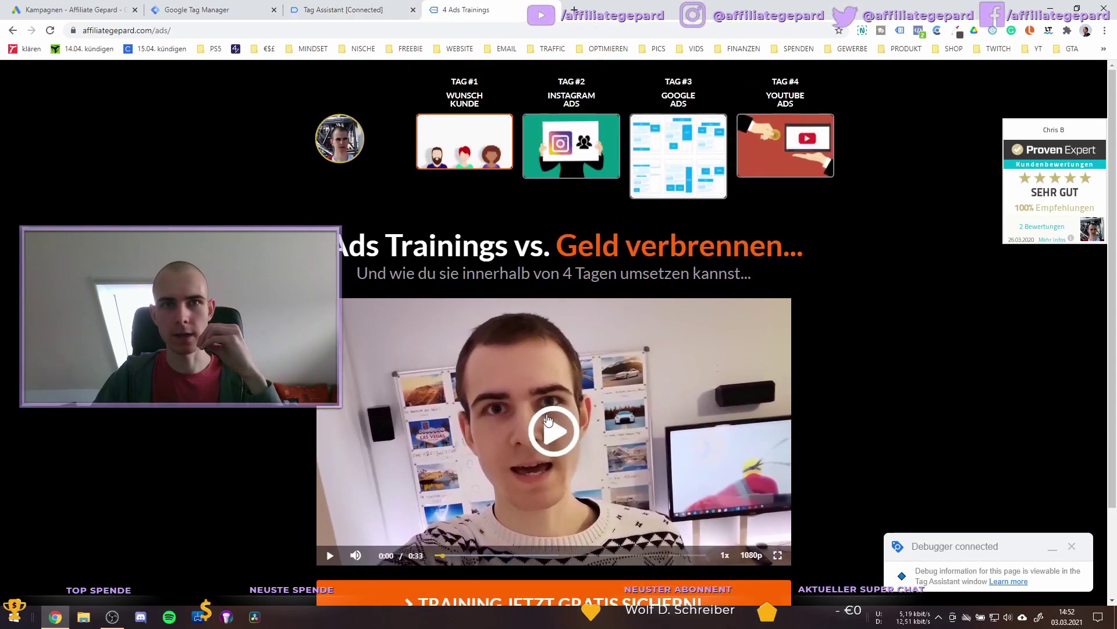
pyautogui.scroll(-2, 586, 502)
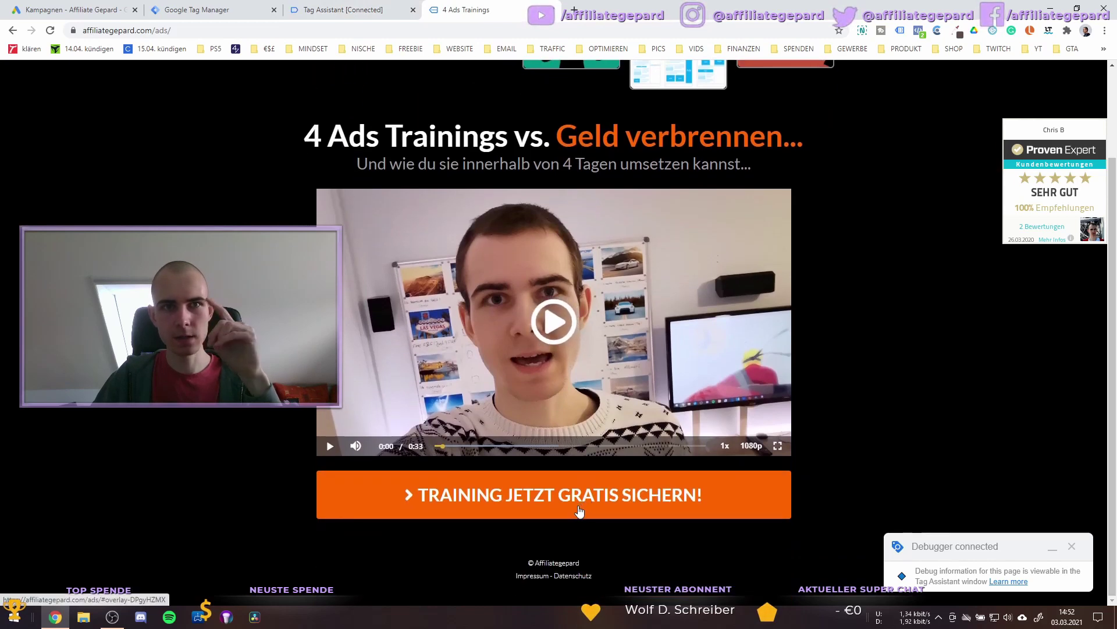
pyautogui.click(553, 502)
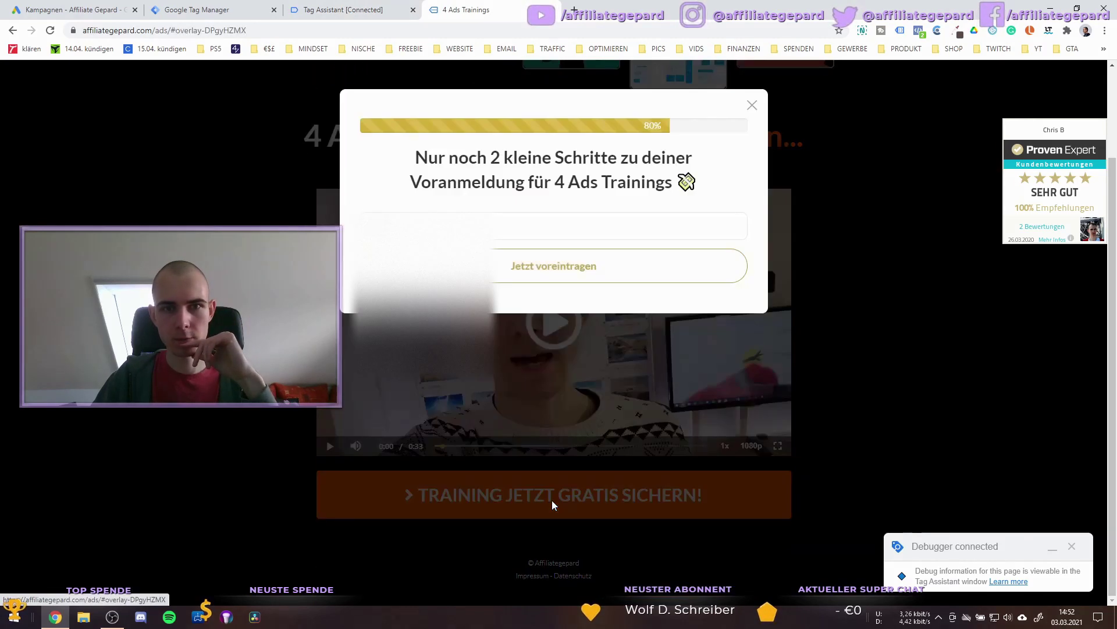
pyautogui.click(498, 228)
pyautogui.click(443, 253)
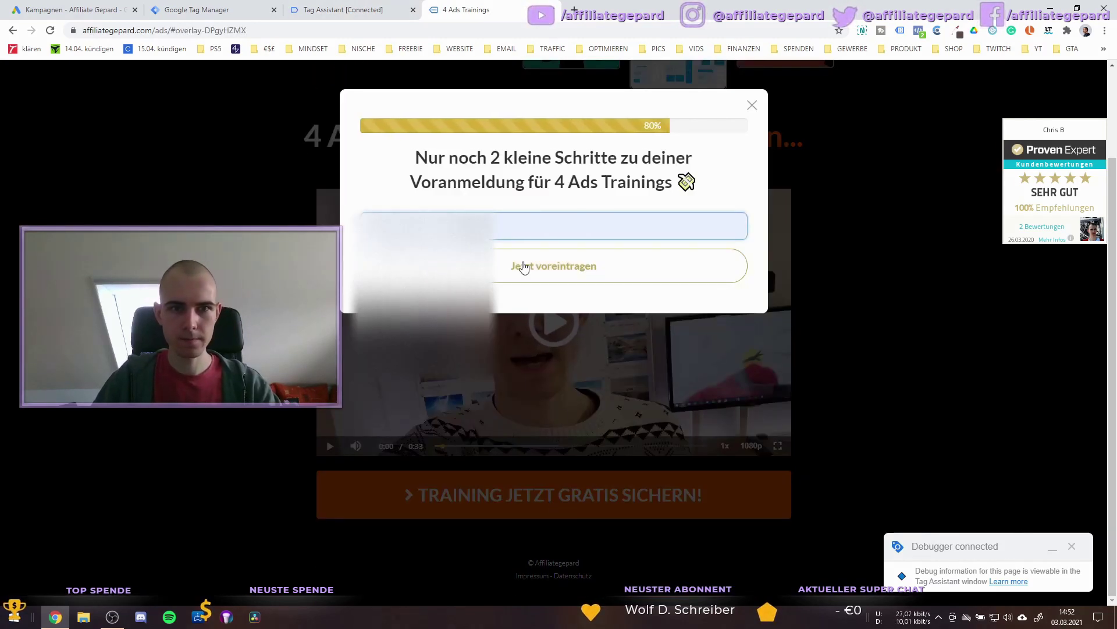
pyautogui.click(523, 266)
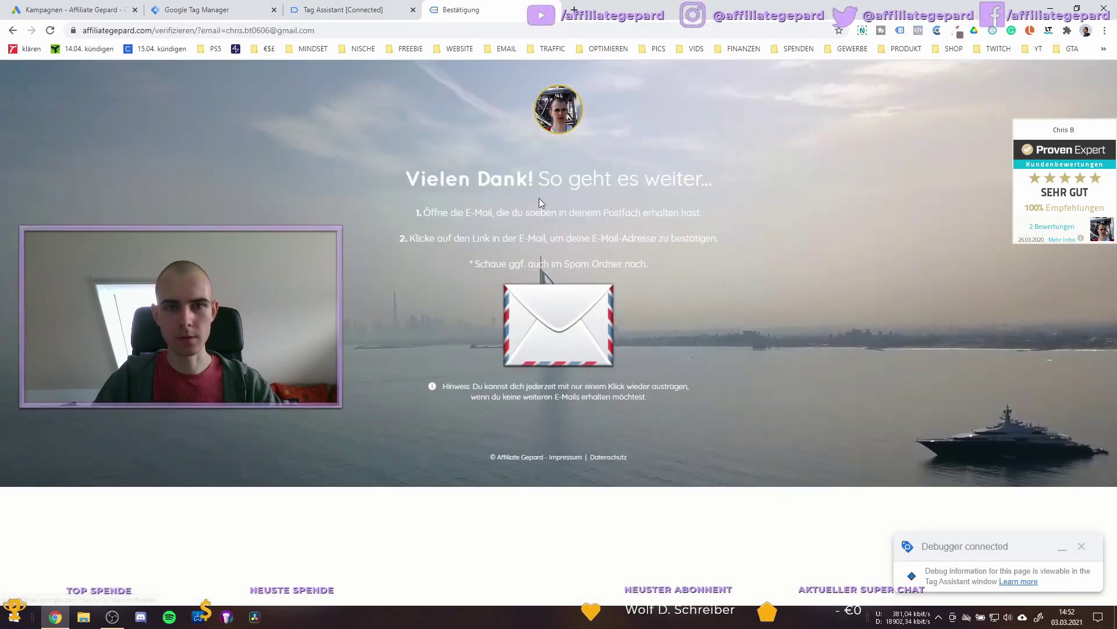
pyautogui.click(330, 11)
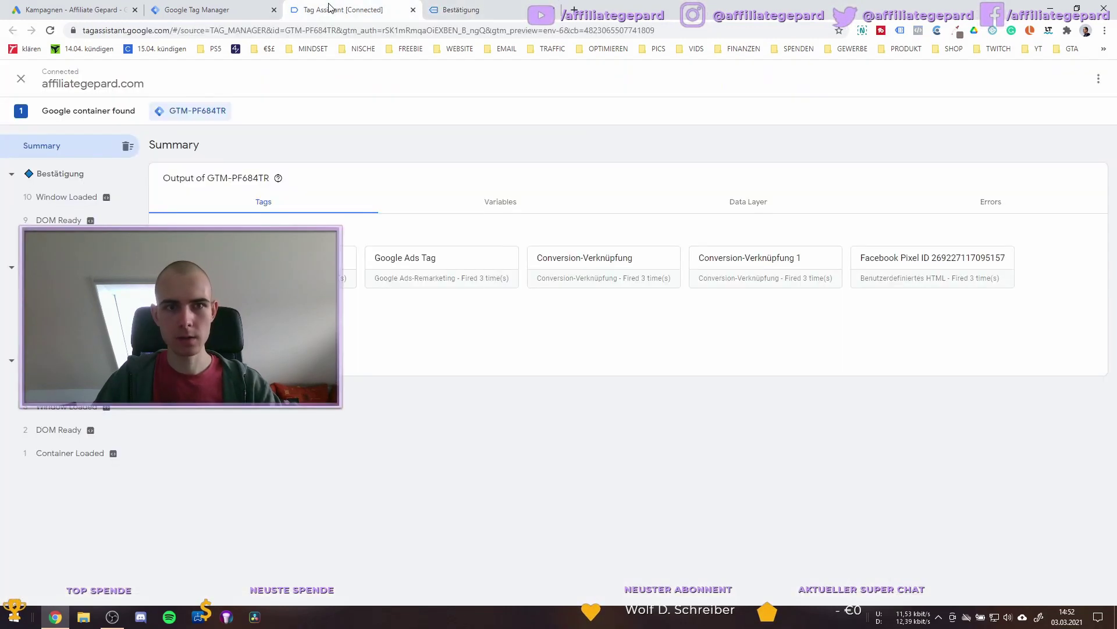
pyautogui.click(489, 7)
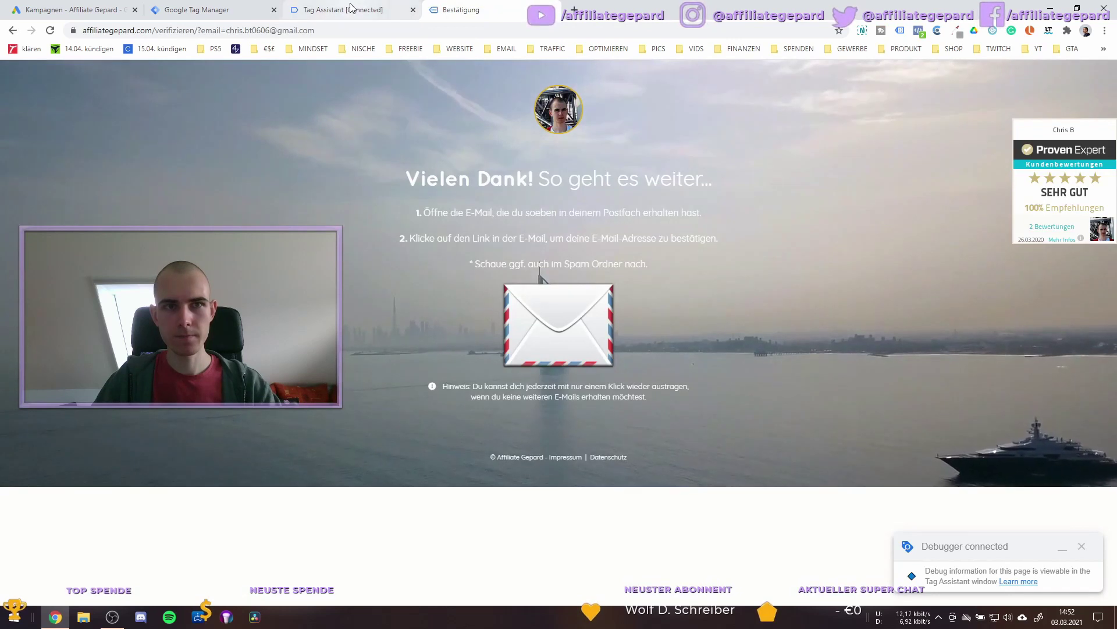
# - Open Gmail in a new browser tab and refresh the inbox to look for the registration's confirmation e-mail
pyautogui.click(575, 11)
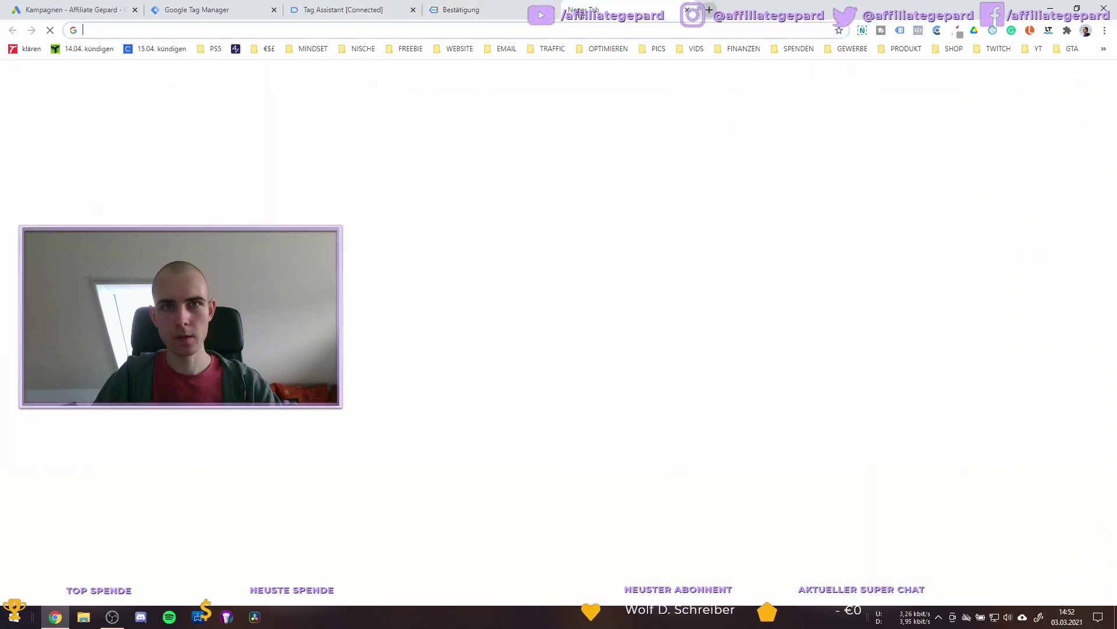
pyautogui.click(1007, 80)
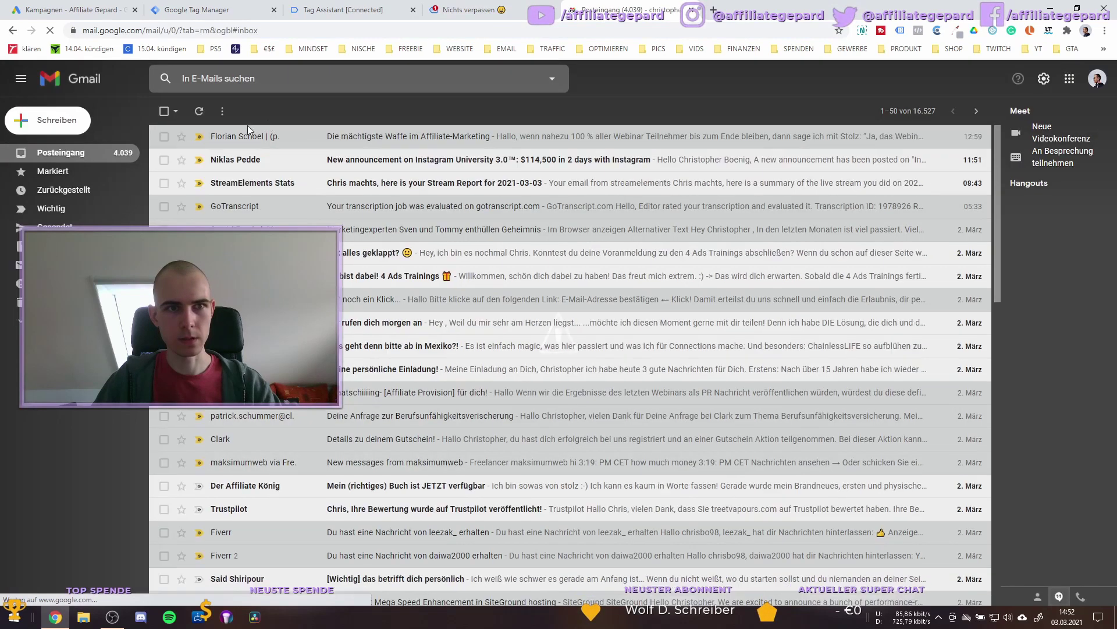
pyautogui.click(199, 112)
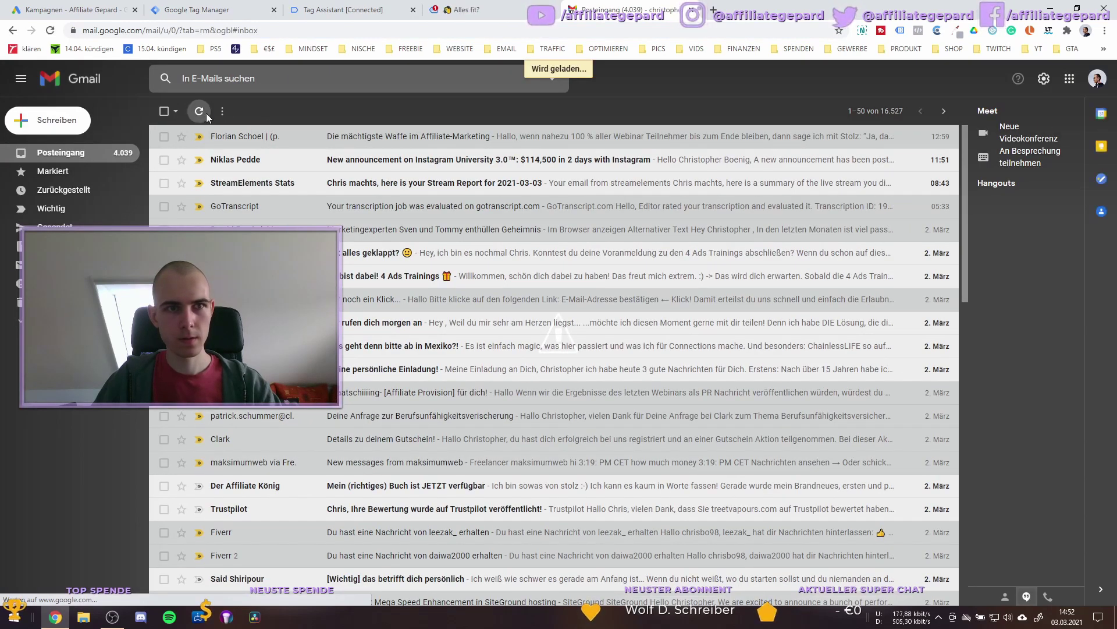
pyautogui.click(202, 114)
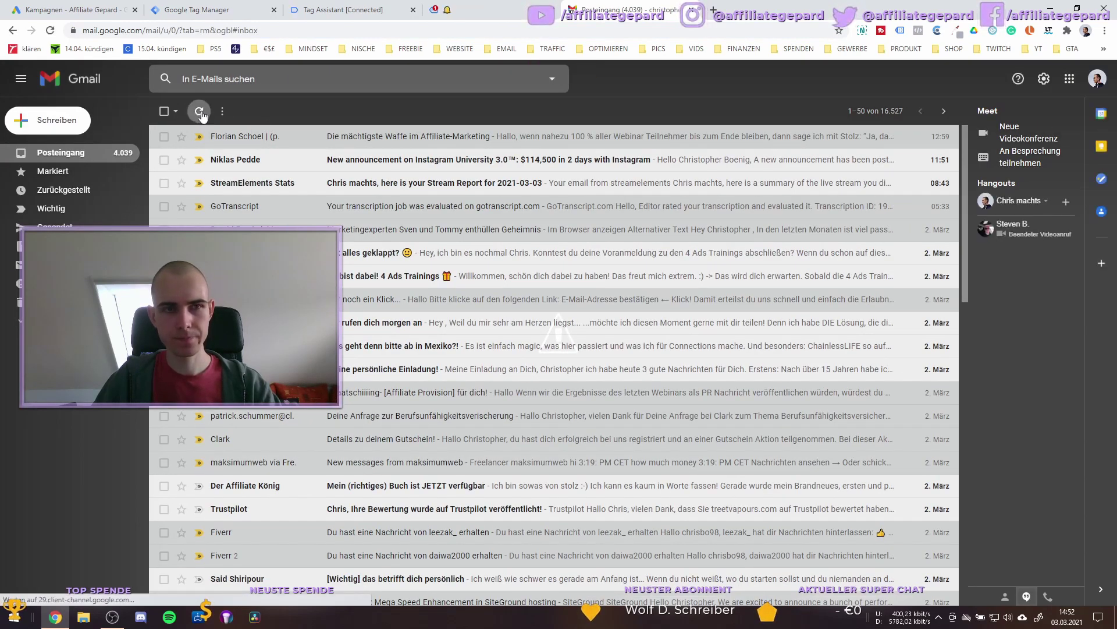
pyautogui.click(201, 113)
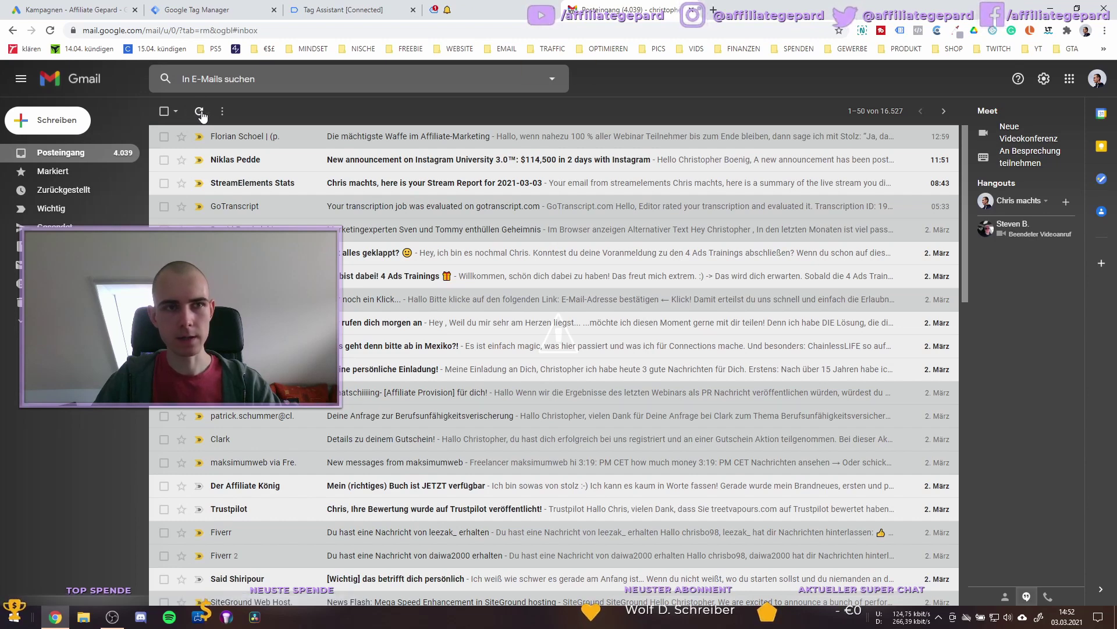
pyautogui.click(201, 114)
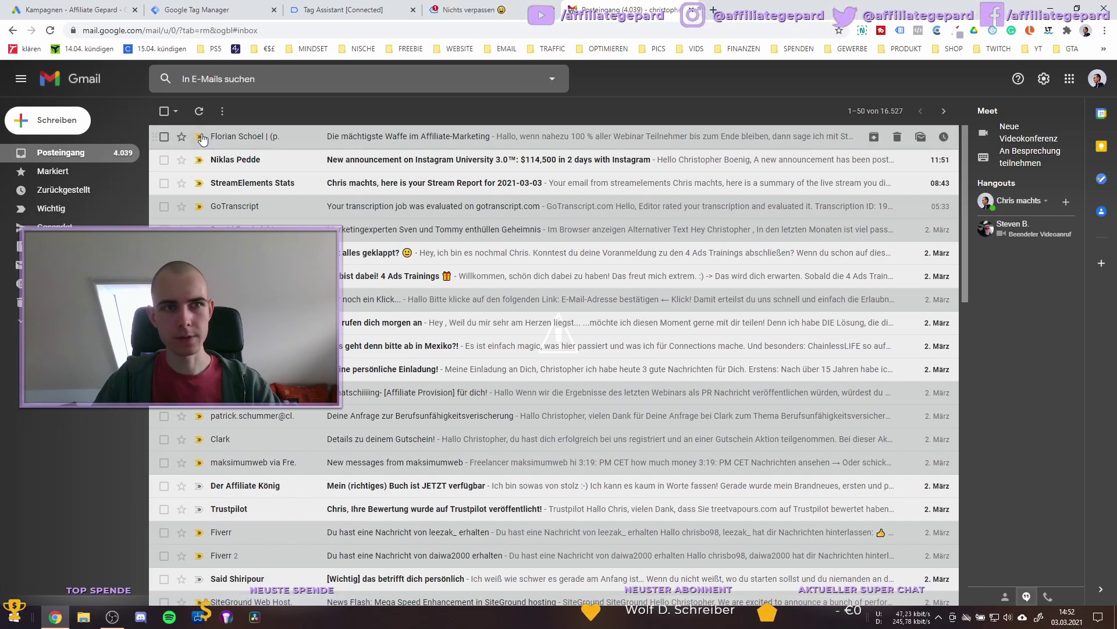
pyautogui.click(50, 30)
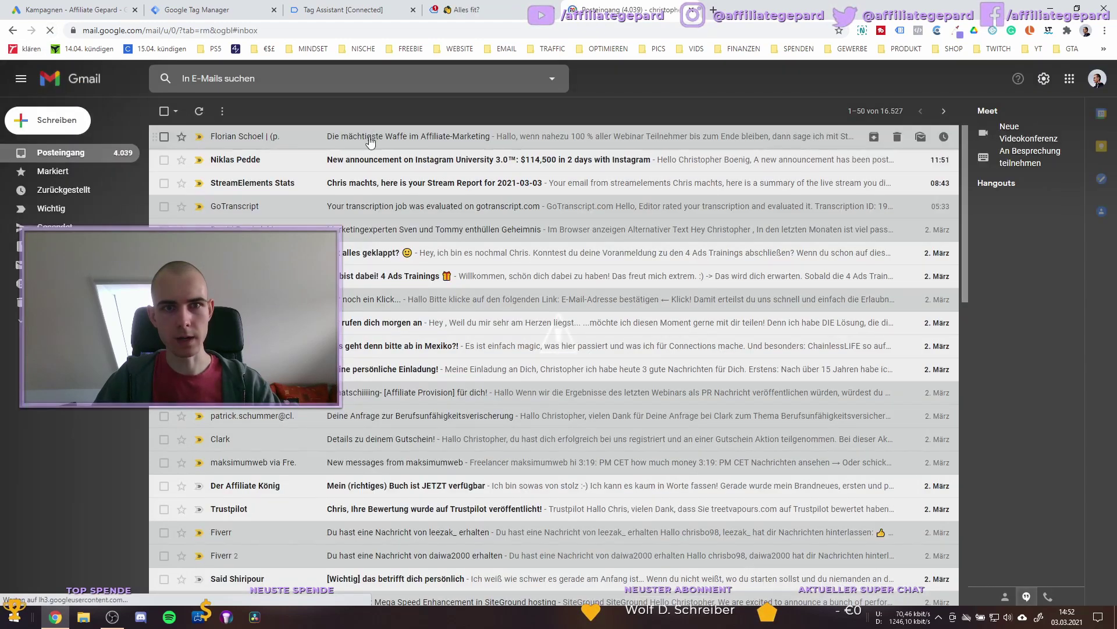
pyautogui.click(199, 114)
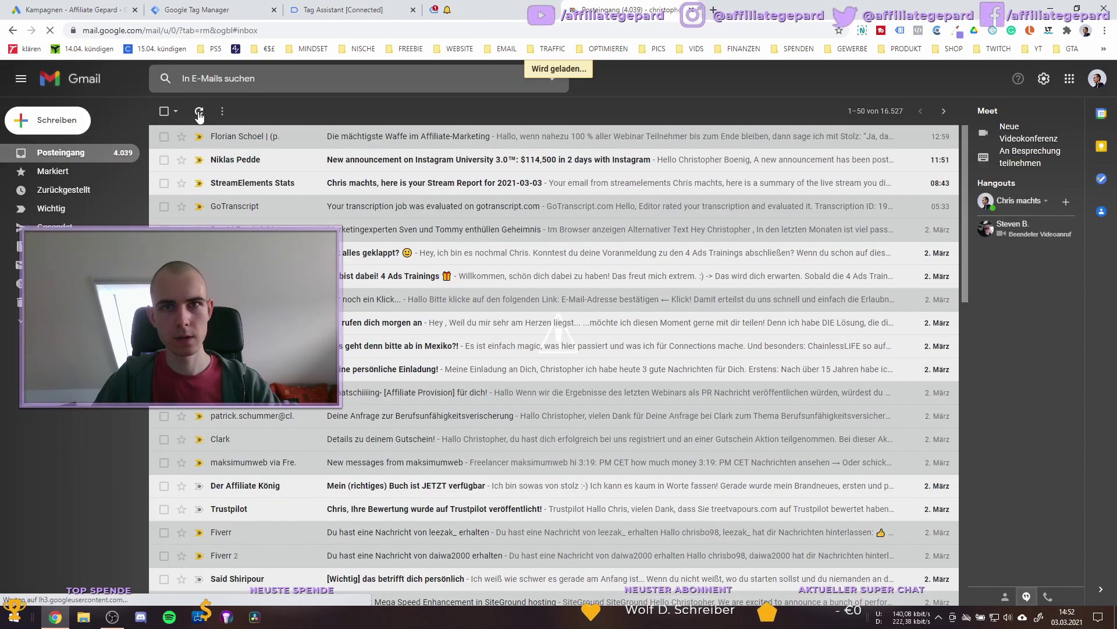
pyautogui.click(199, 114)
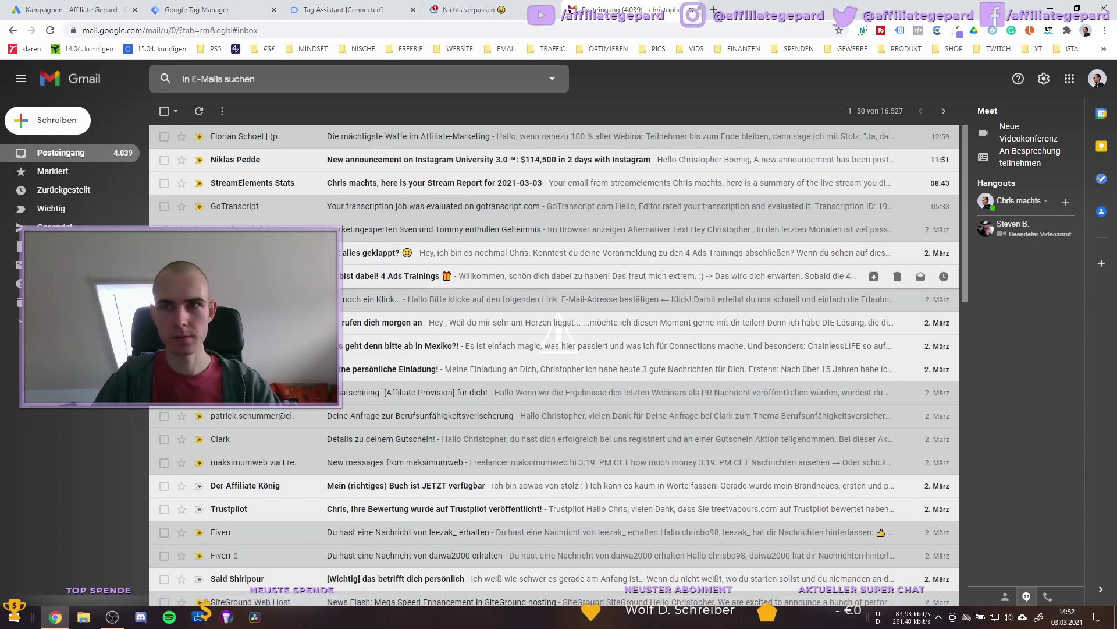
# - Switch to the Gmail account used for the registration and check its inbox categories for the confirmation e-mail
pyautogui.click(1098, 85)
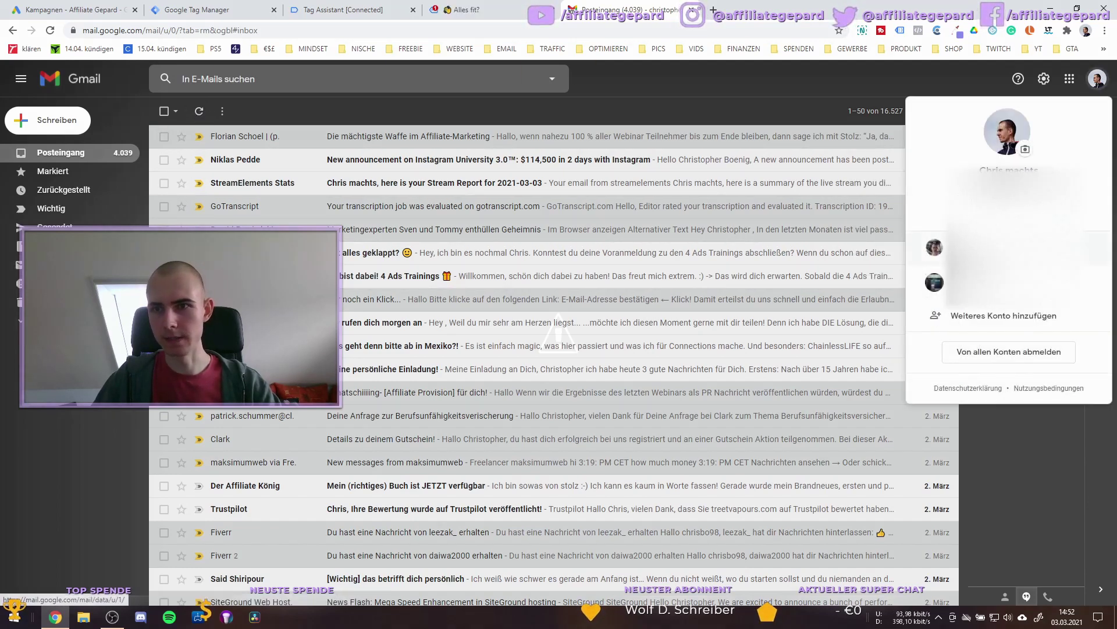
pyautogui.click(989, 283)
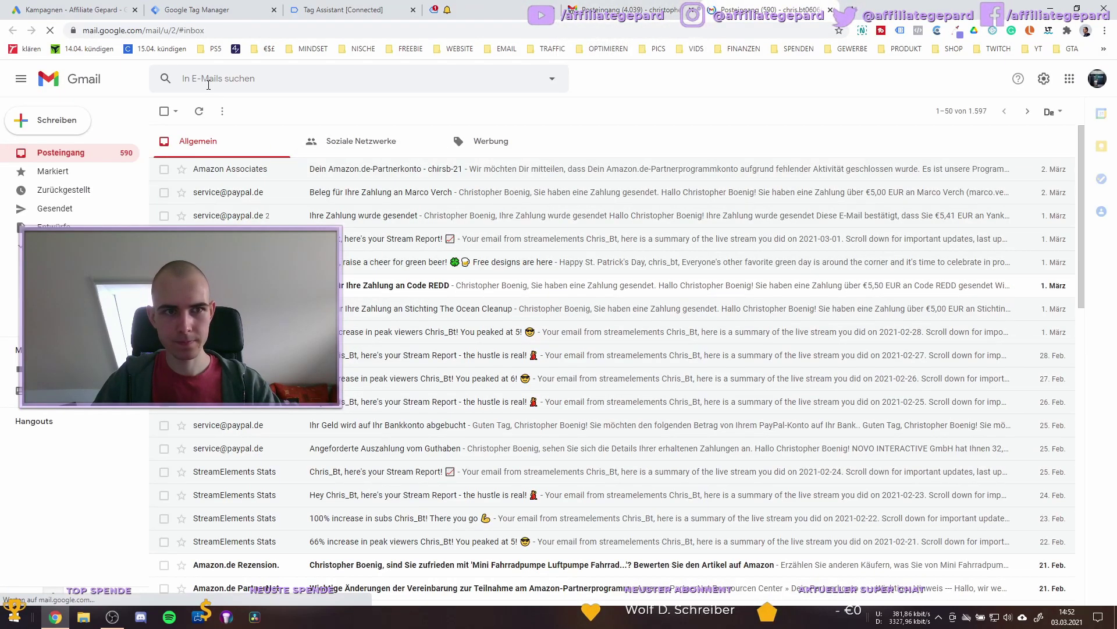
pyautogui.click(199, 111)
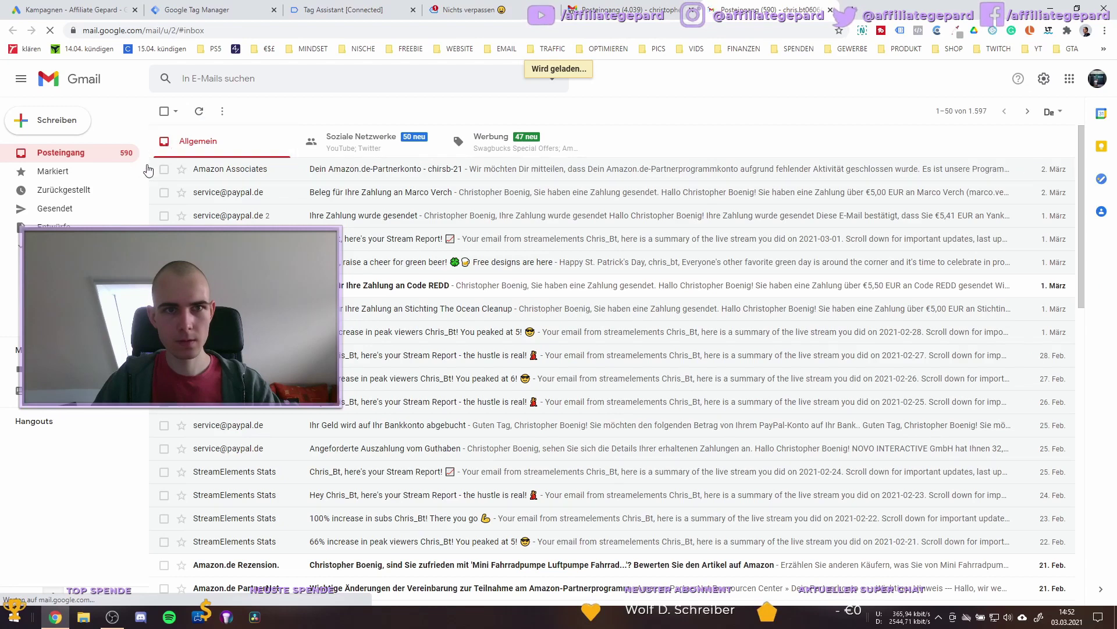
pyautogui.click(516, 150)
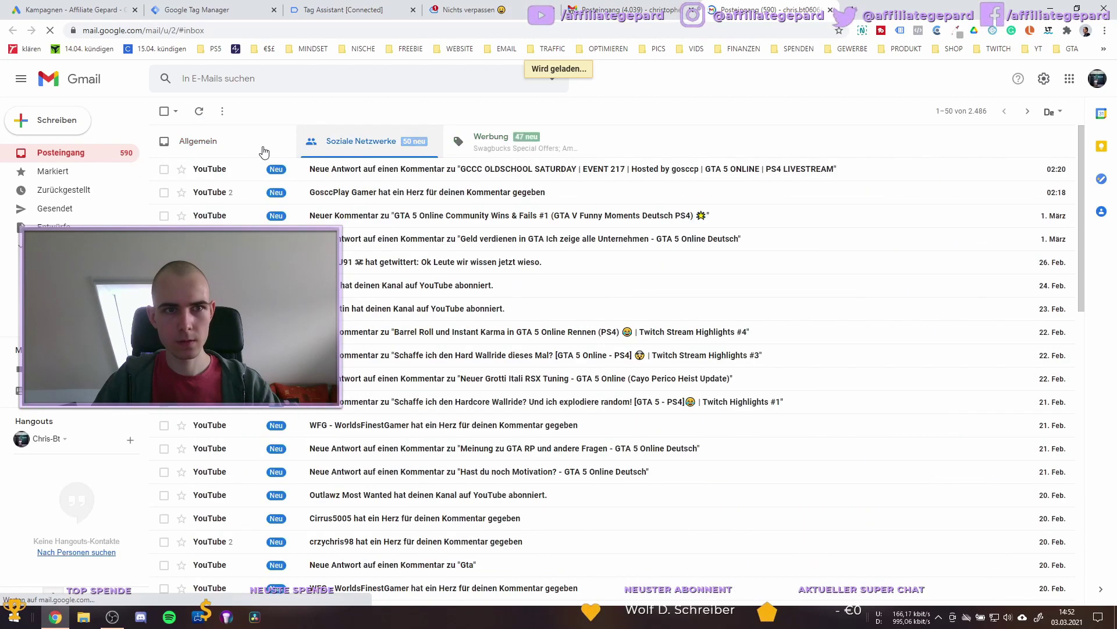
pyautogui.click(219, 141)
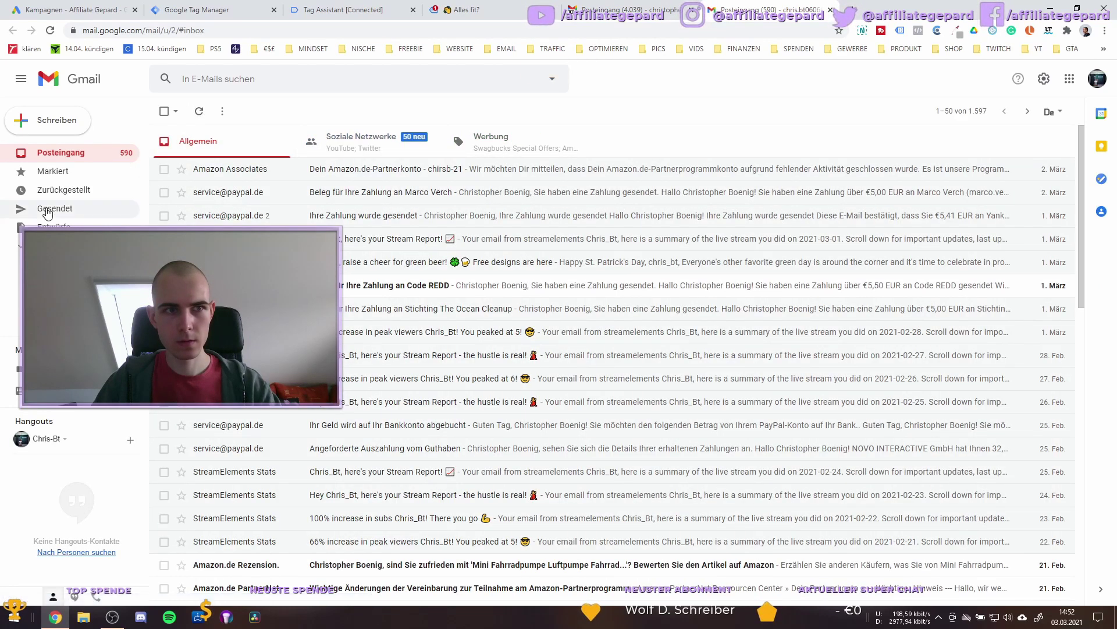
# - Open the "Nur noch ein Klick..." message in the spam folder and confirm the e-mail address through its link
pyautogui.scroll(-2, 70, 291)
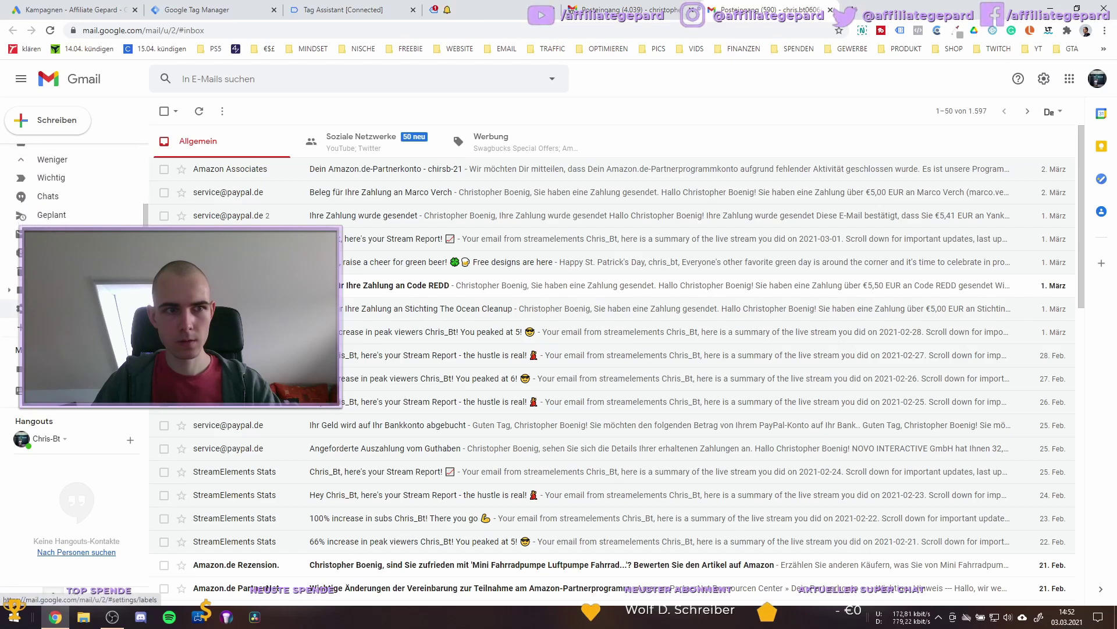
pyautogui.click(58, 253)
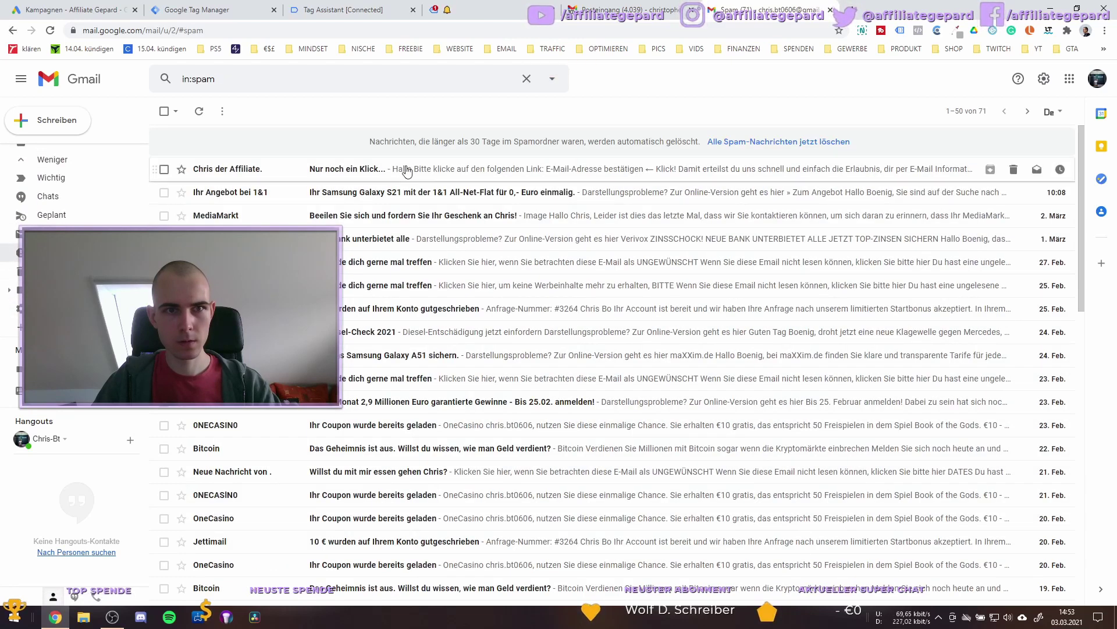
pyautogui.click(407, 169)
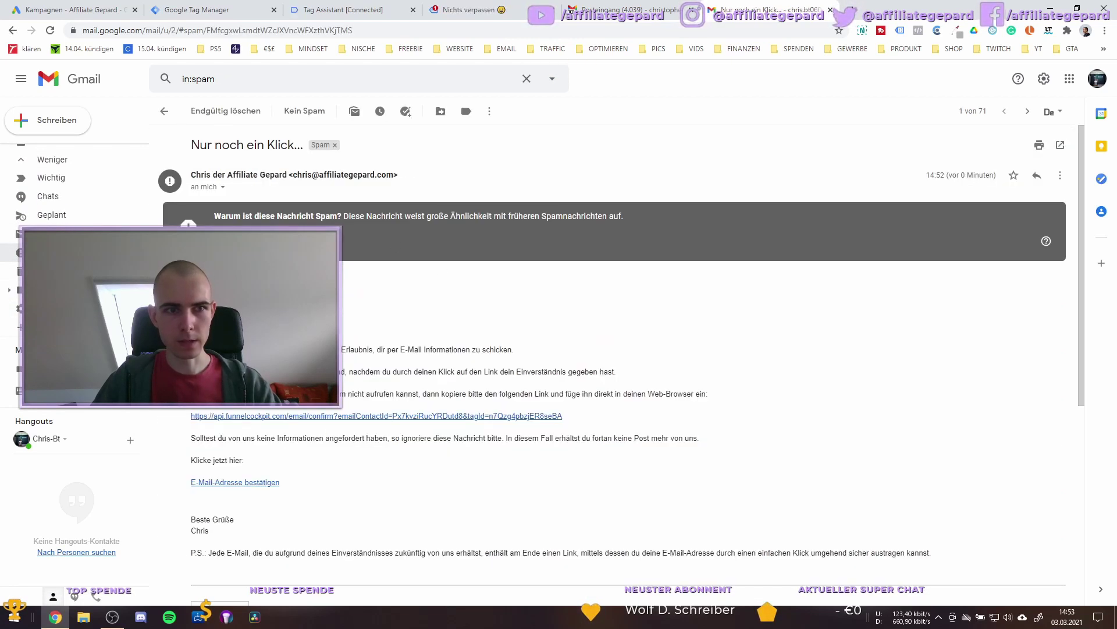
pyautogui.click(235, 482)
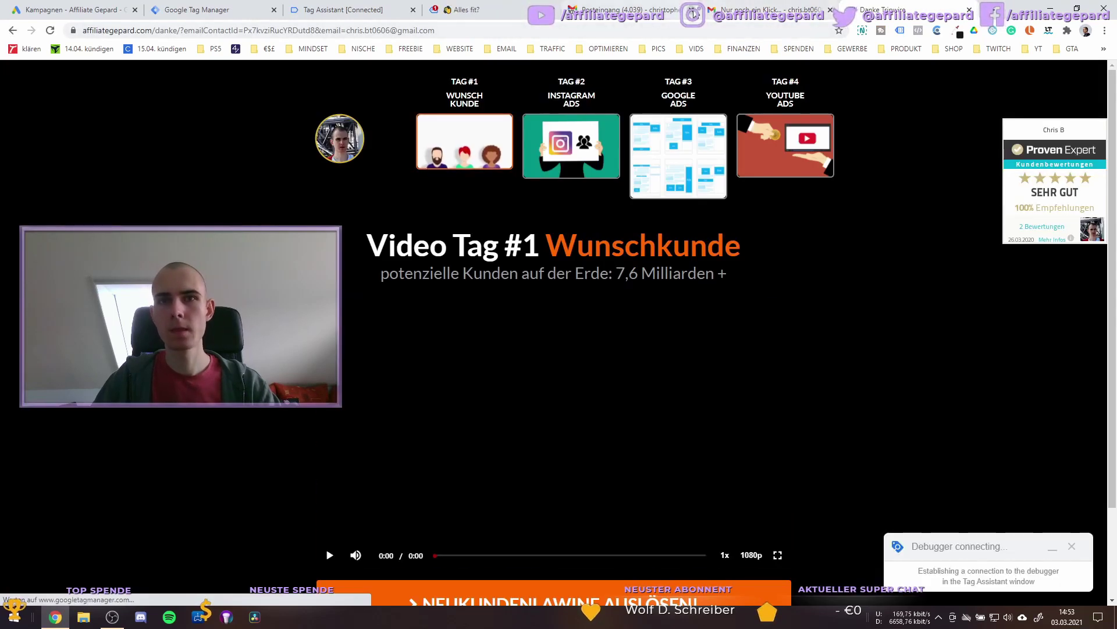
# - Close the Gmail tabs and pause the Video Tag #1 Wunschkunde video on the thank-you page
pyautogui.click(331, 556)
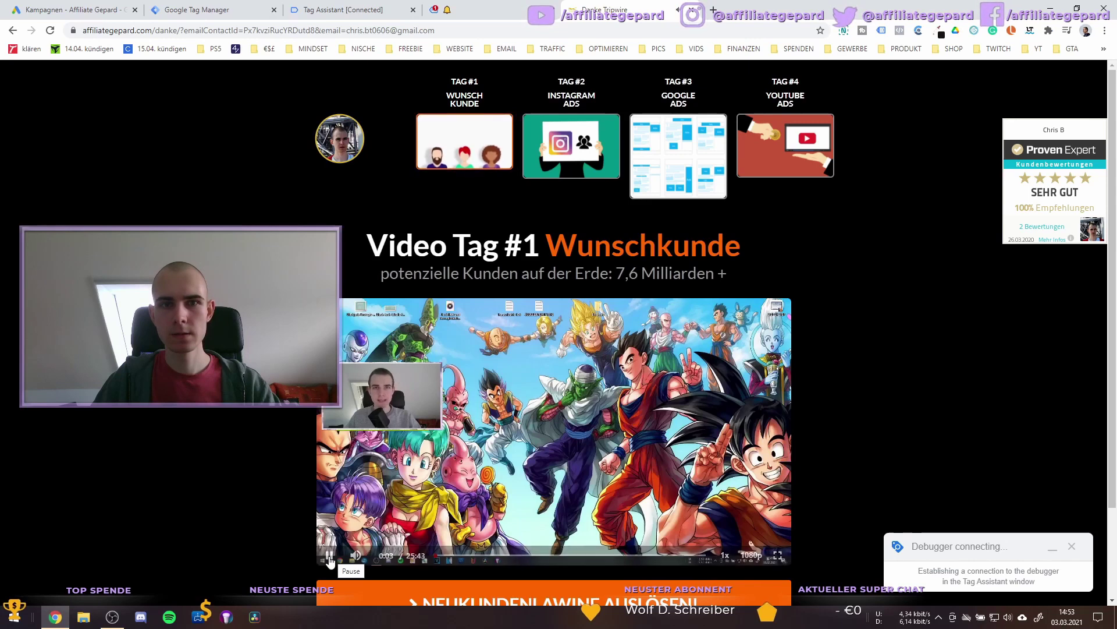
pyautogui.scroll(-2, 352, 478)
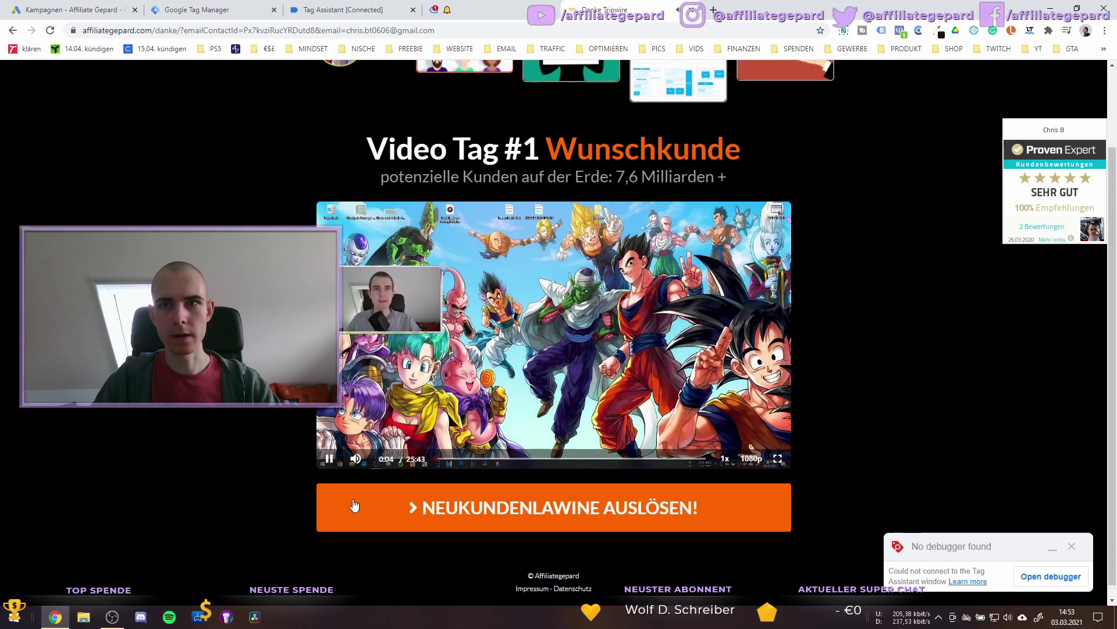
pyautogui.click(336, 464)
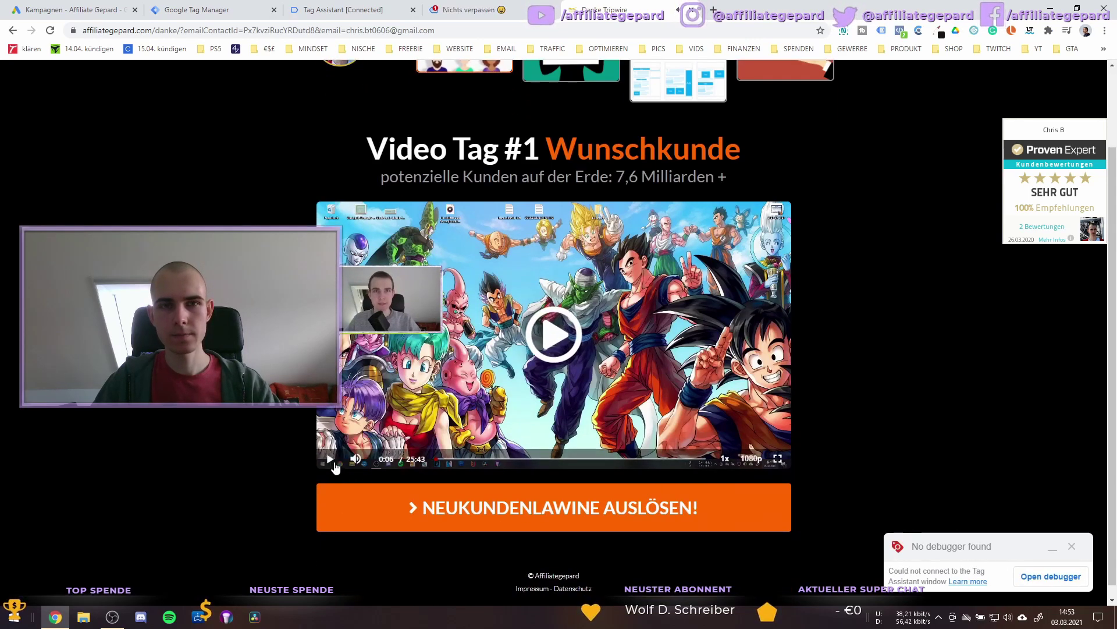
pyautogui.scroll(2, 335, 465)
# - Close the Bestätigung page and review the fired tags in Tag Assistant's summary
pyautogui.click(460, 10)
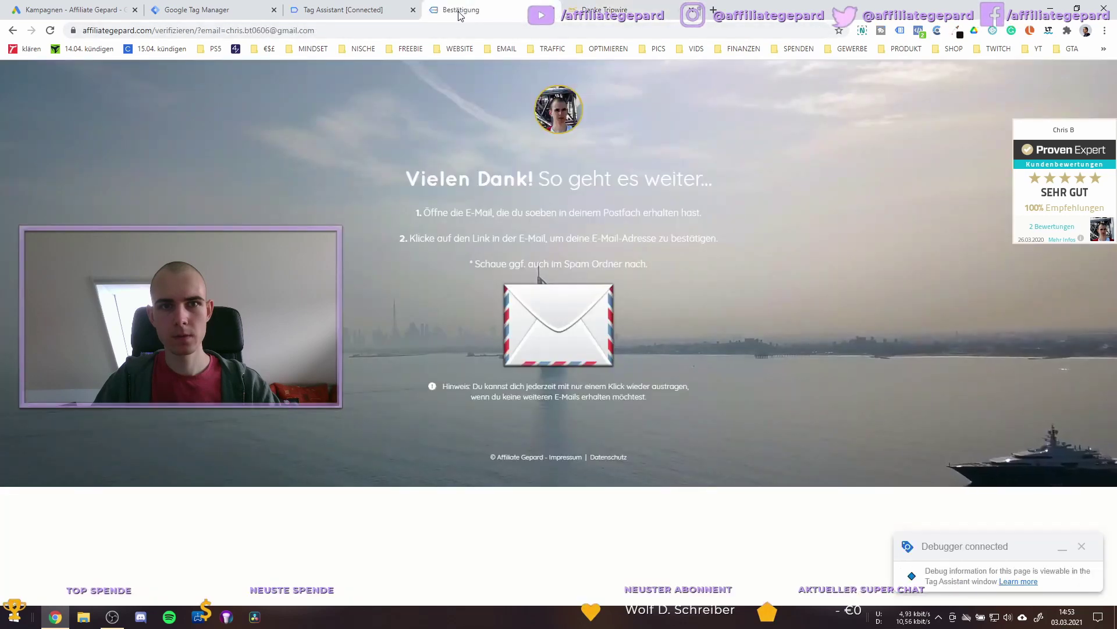
pyautogui.click(344, 9)
pyautogui.click(552, 10)
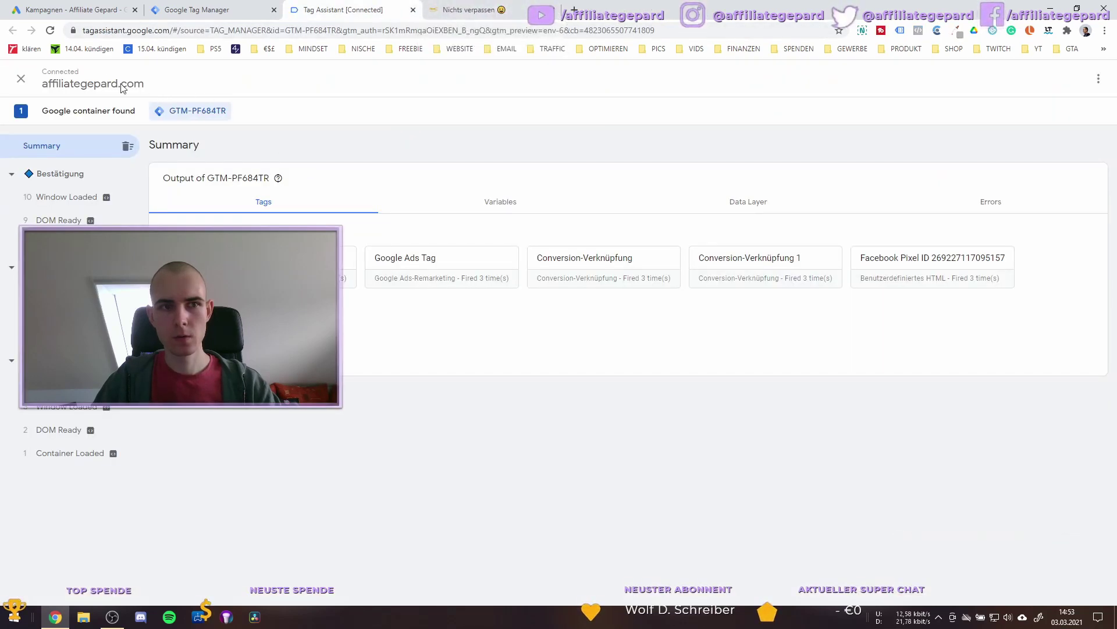
# - Return to the Danke Tripwire page and check its Tag Assistant debugger connection
pyautogui.click(489, 10)
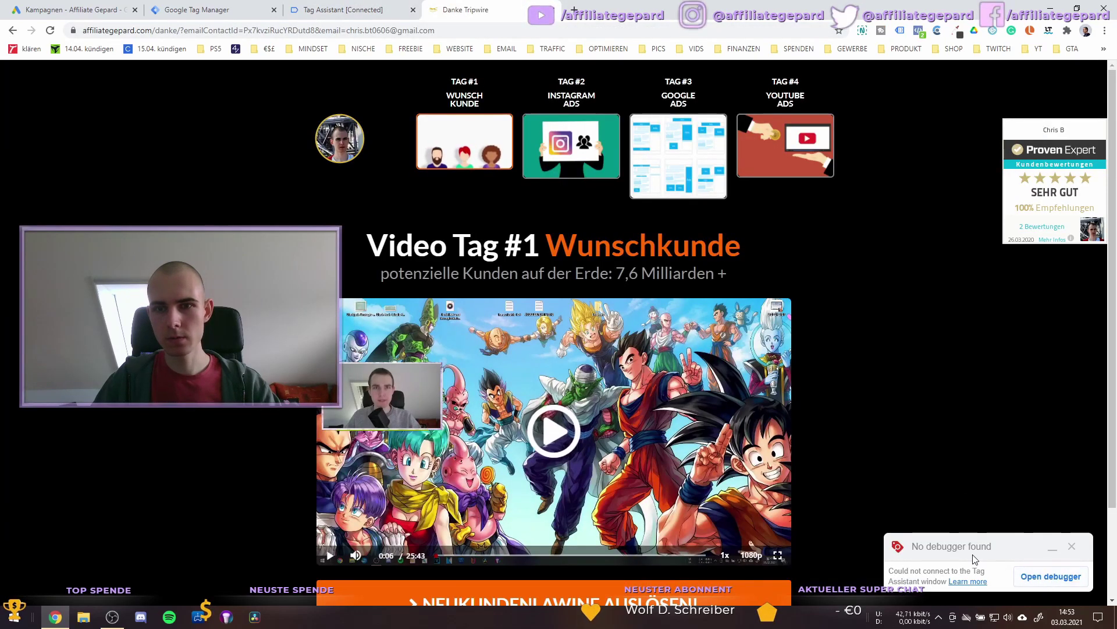
pyautogui.scroll(-2, 917, 464)
pyautogui.scroll(2, 661, 266)
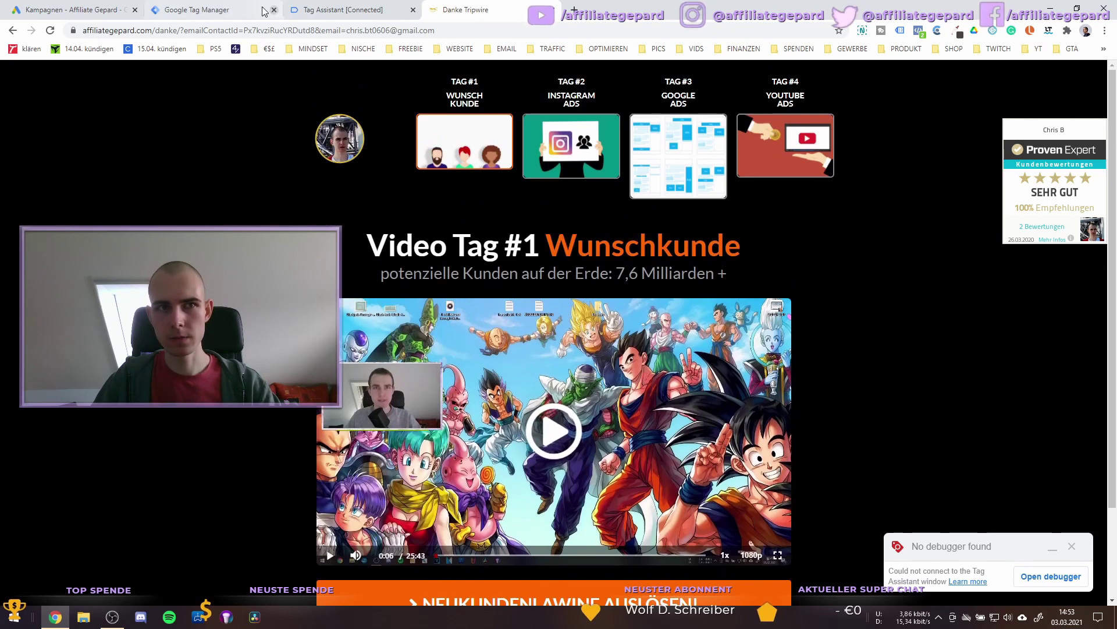
pyautogui.scroll(-3, 829, 411)
pyautogui.scroll(3, 848, 408)
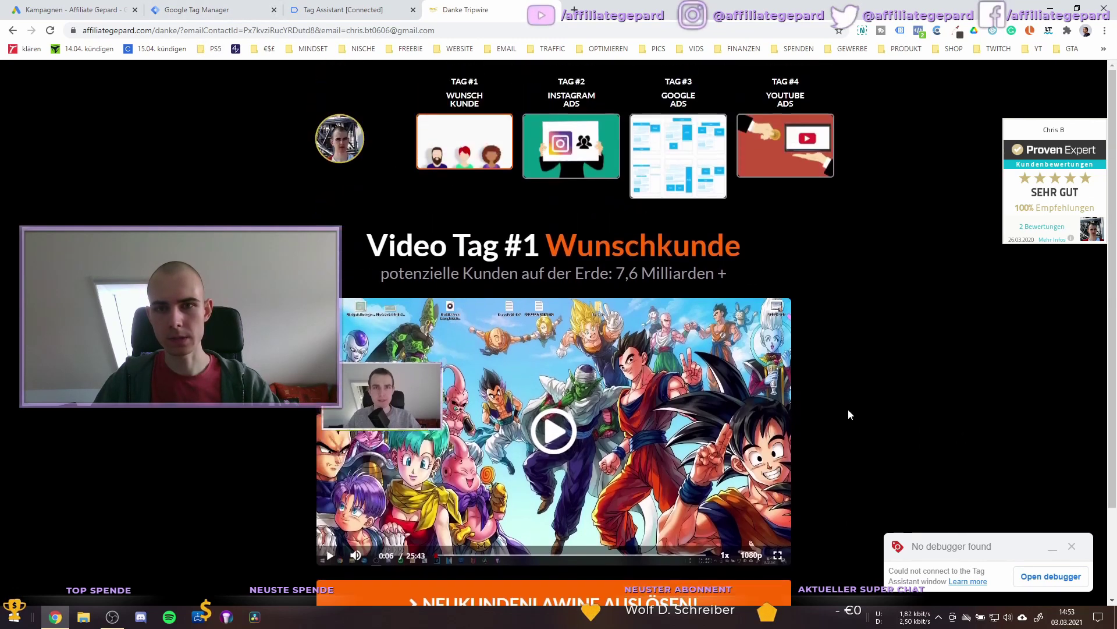